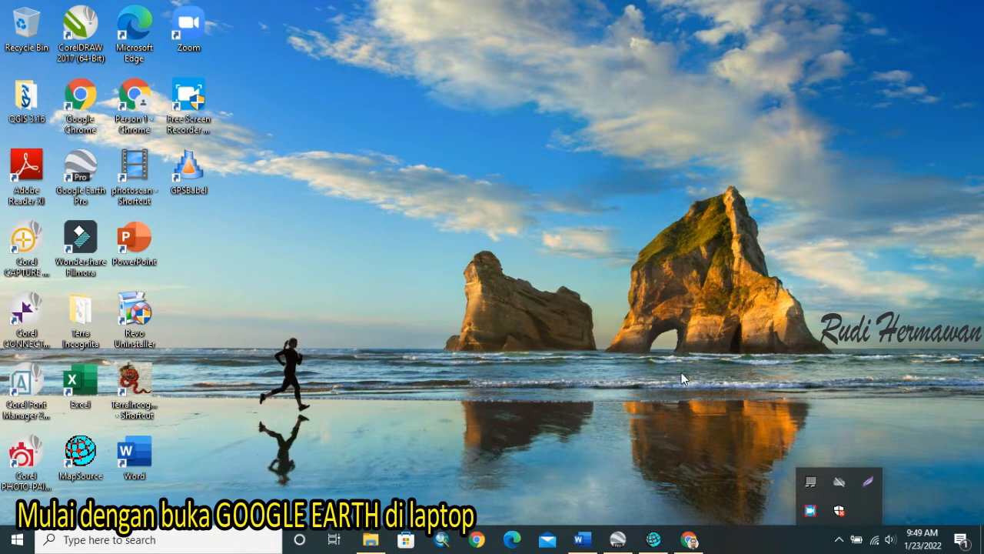
- Switch to Google Earth Pro and examine Panaitan Island and the neighbouring Ujung Kulon coast, ending with the island centred
click(619, 540)
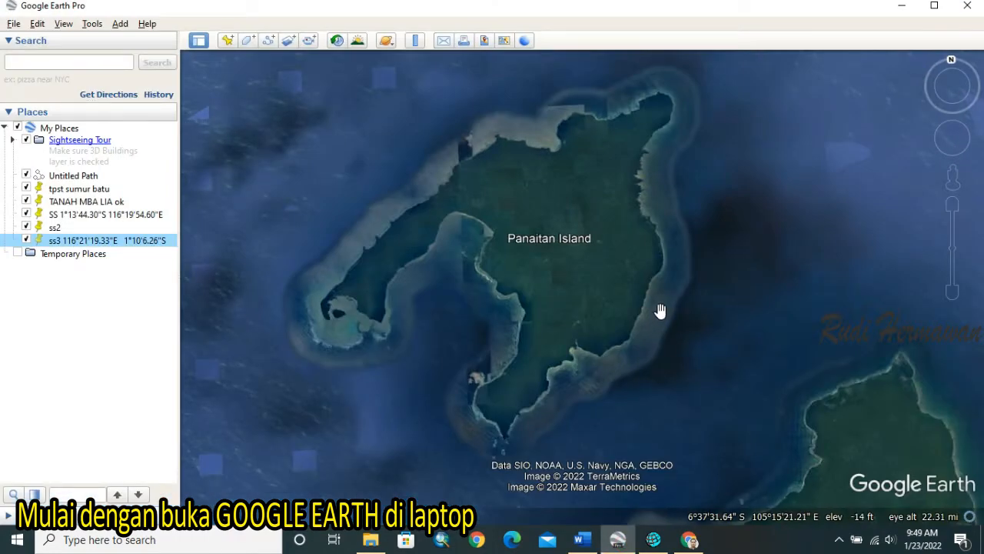
drag(721, 397, 676, 349)
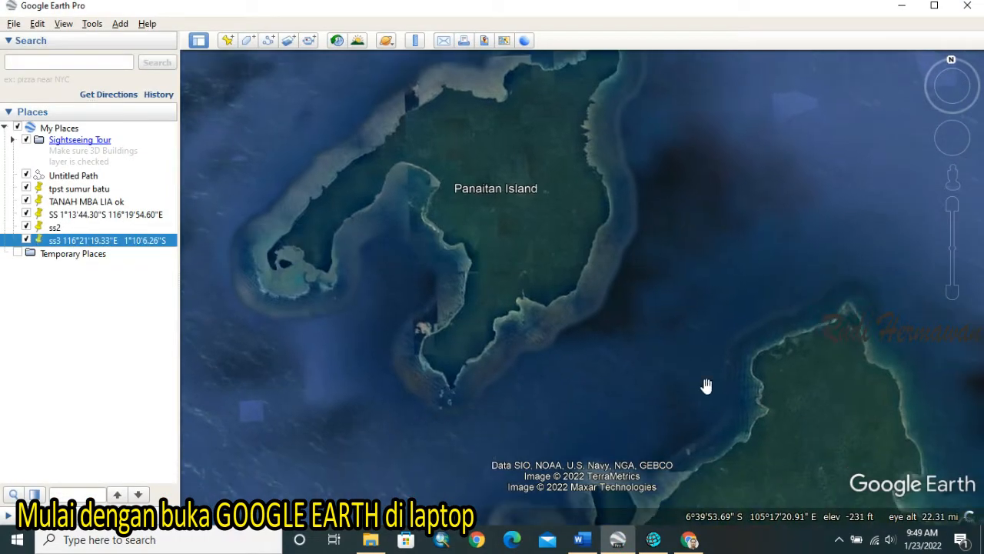
drag(705, 387, 683, 341)
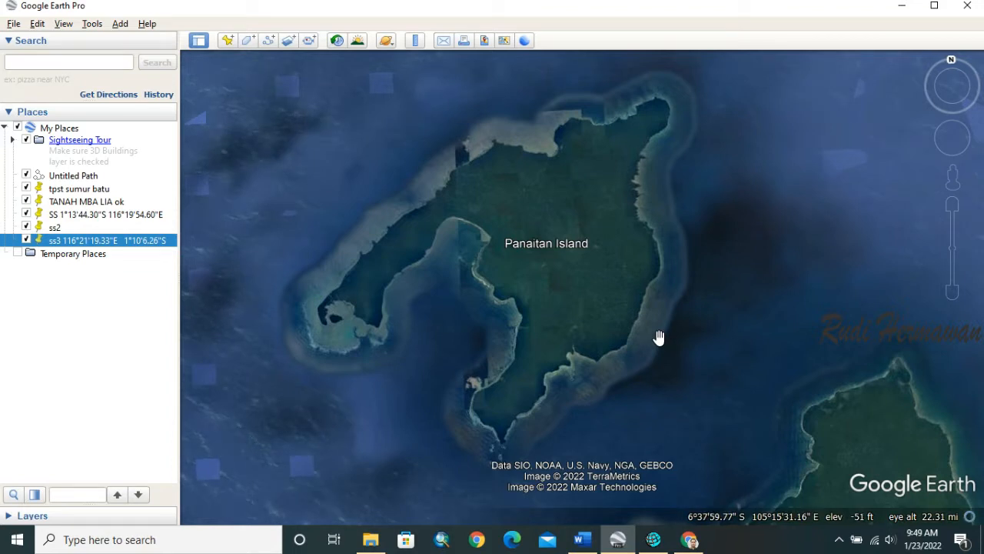
mouse_move(952, 296)
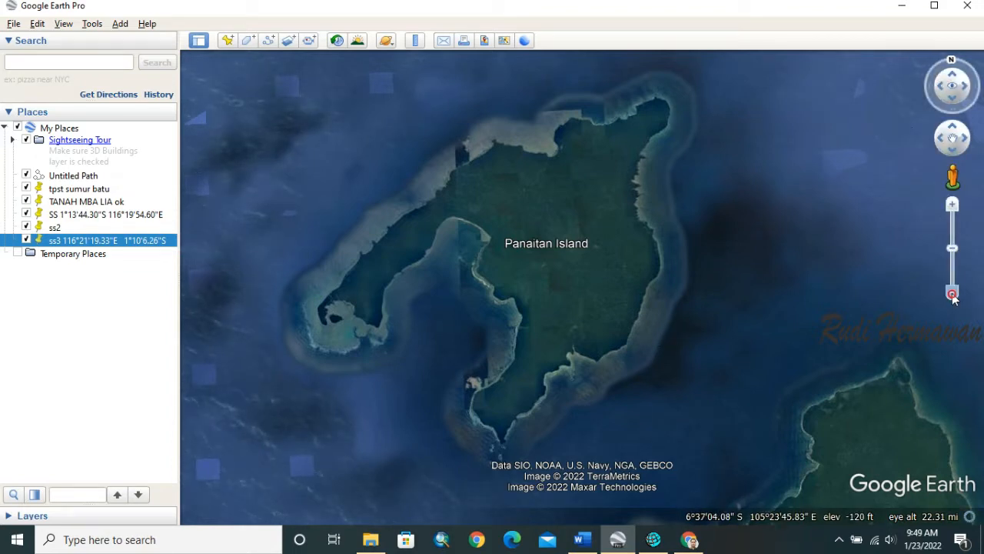
click(952, 293)
click(952, 294)
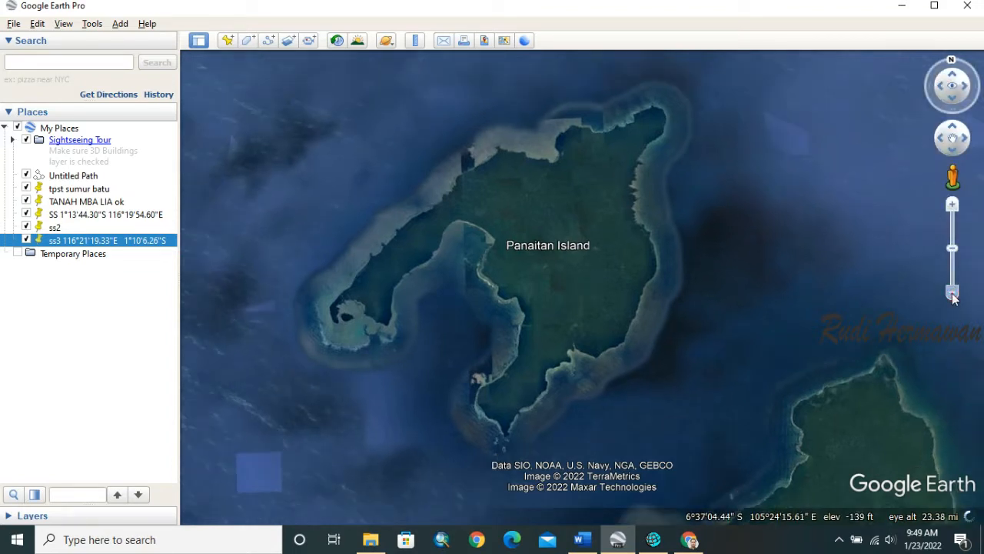
click(952, 293)
click(952, 294)
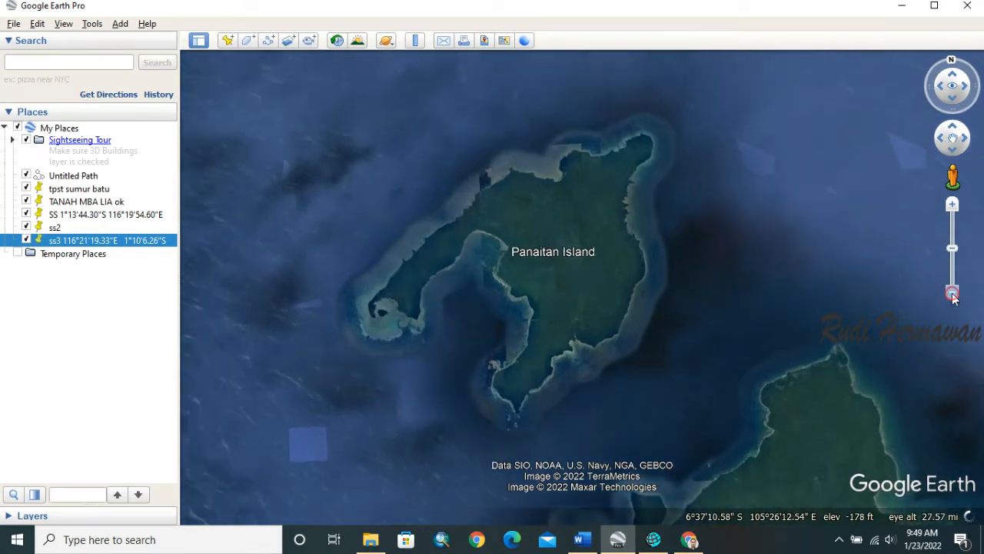
click(952, 294)
click(952, 292)
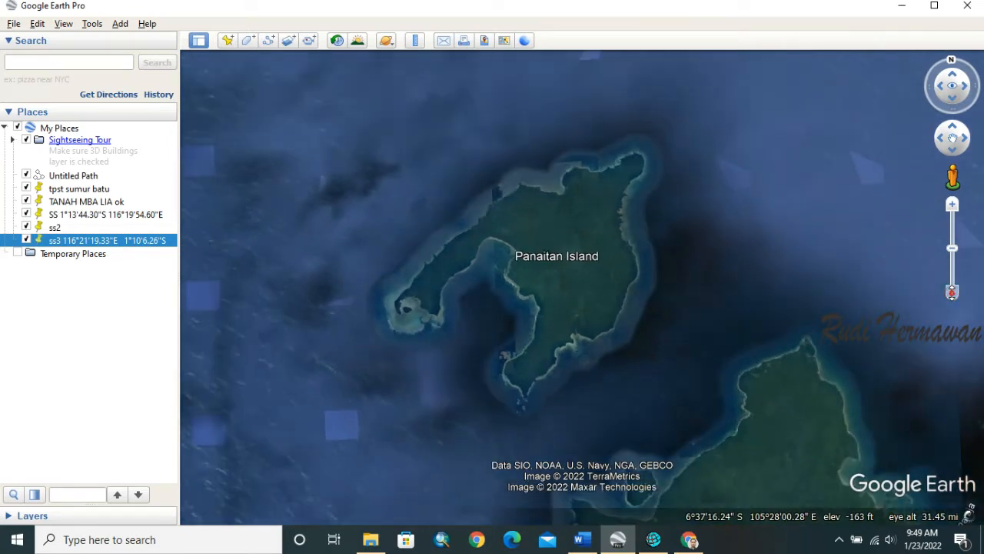
click(952, 293)
click(951, 293)
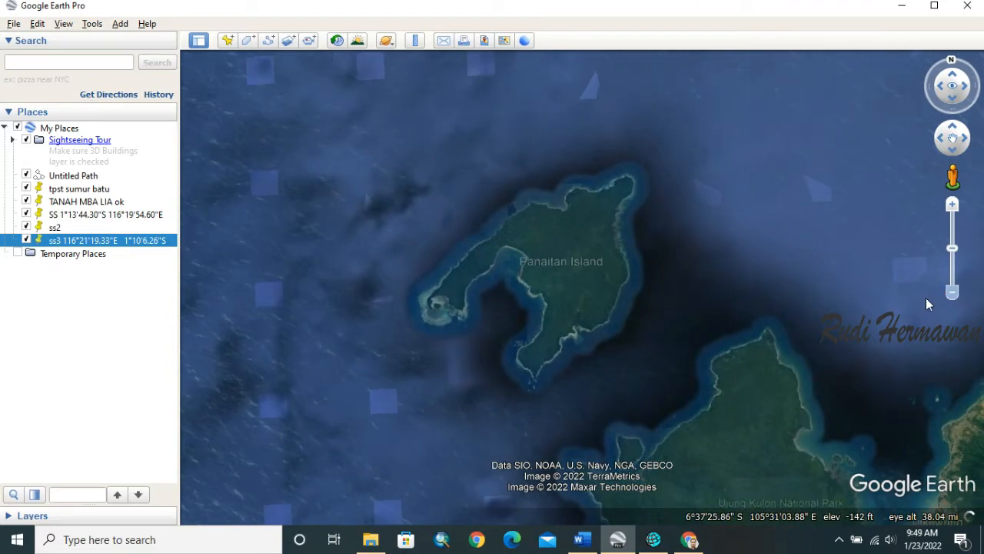
drag(733, 342, 690, 330)
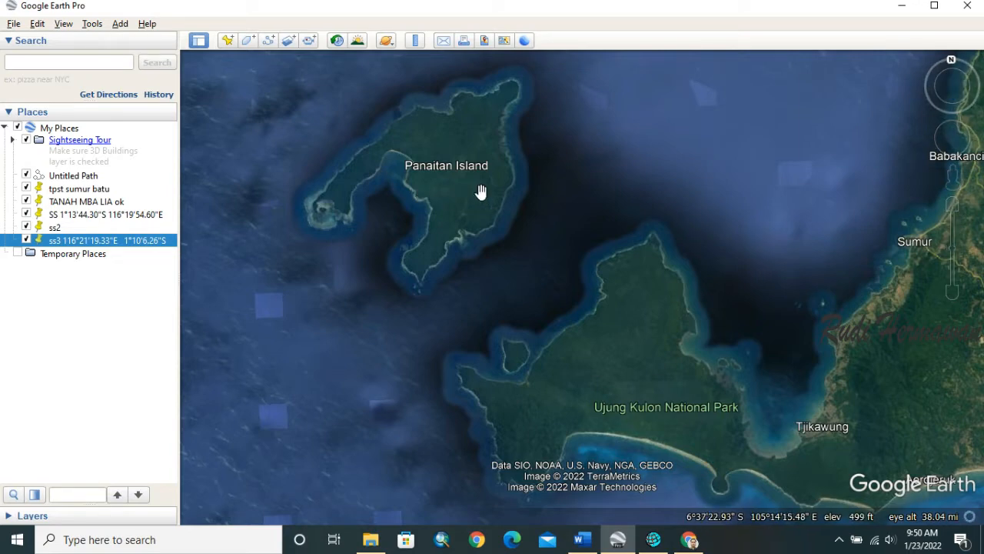
click(952, 207)
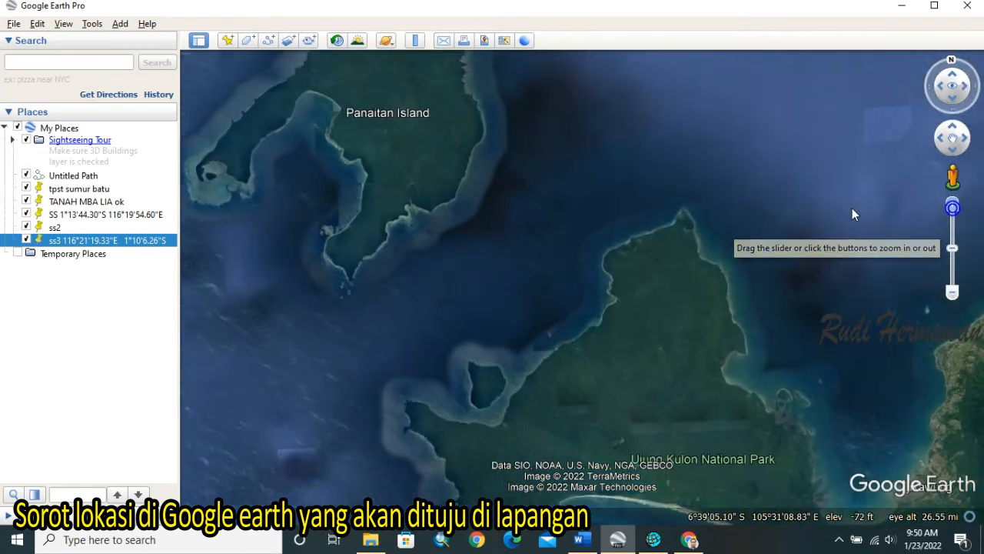
drag(413, 187, 562, 309)
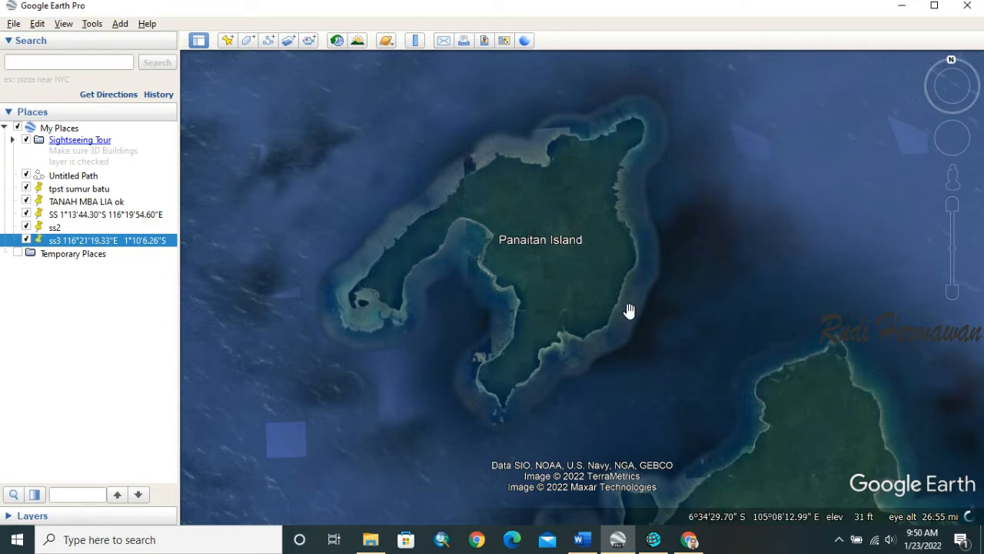
- Start a new path named track_survey and move its dialog clear of Panaitan Island
click(272, 42)
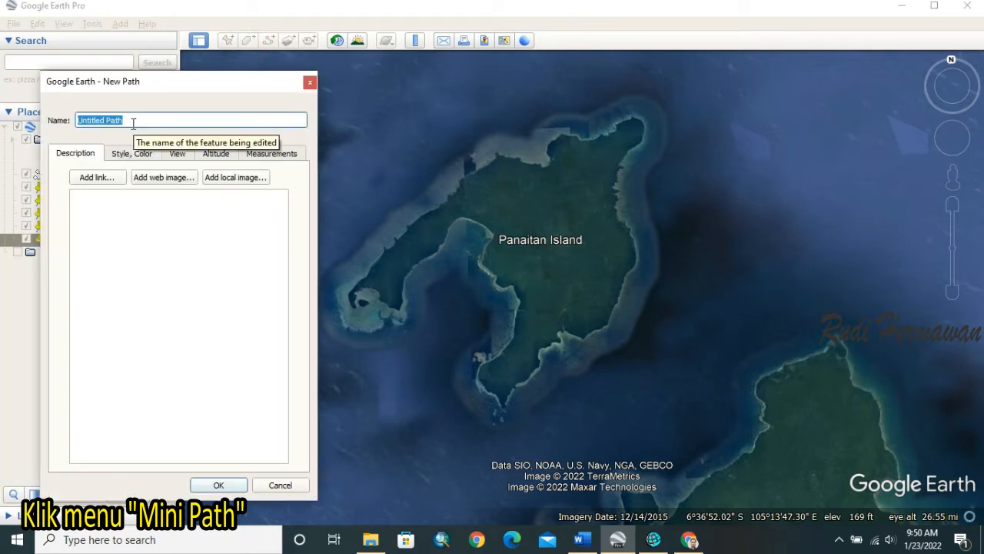
text(tra)
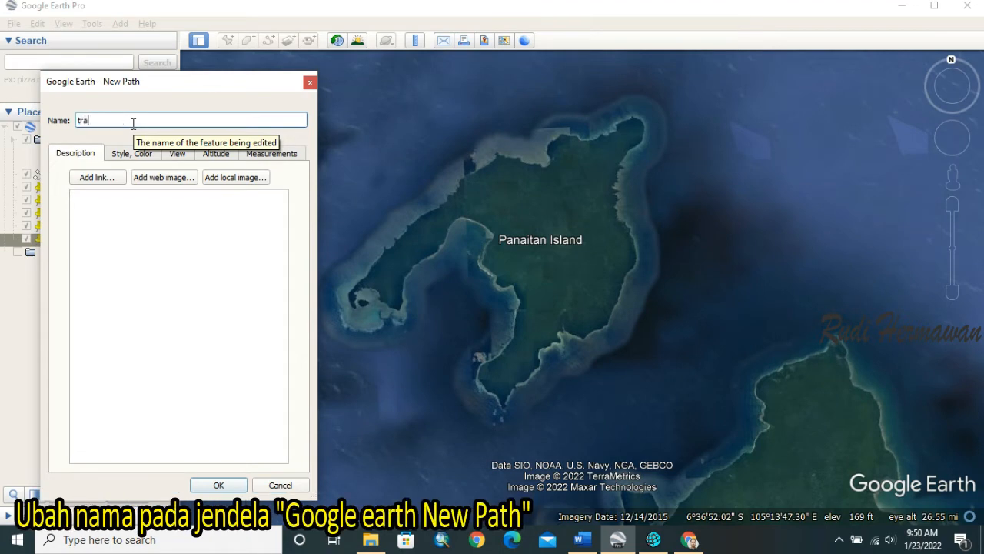
text(ck_survey)
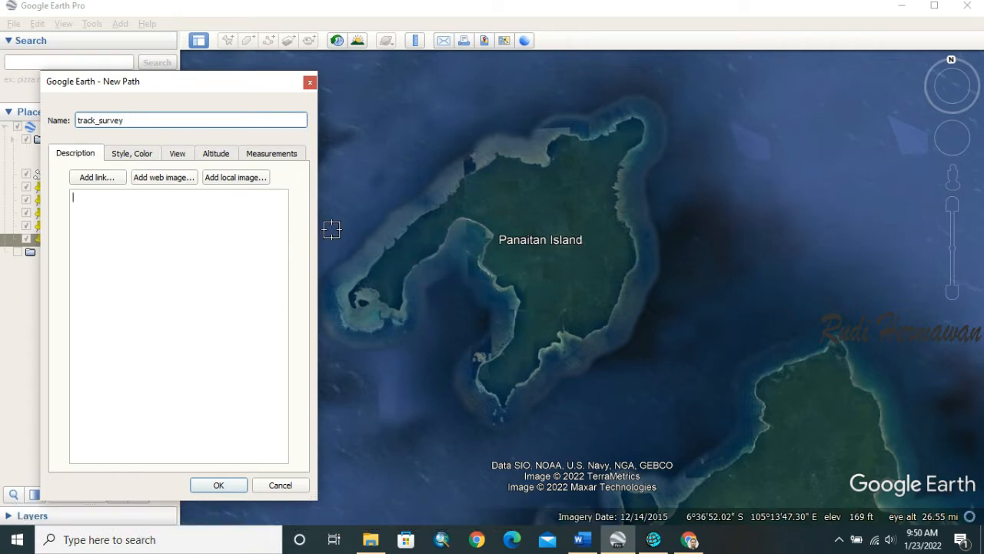
drag(228, 86, 195, 79)
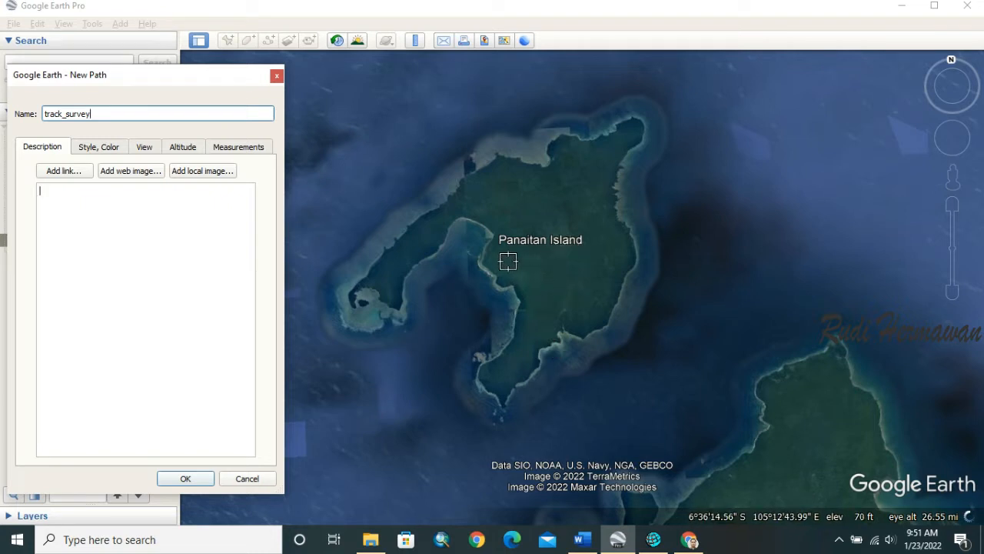
- Trace the path as a rounded loop of points over the south-central part of Panaitan Island and save it to My Places
click(508, 261)
click(517, 251)
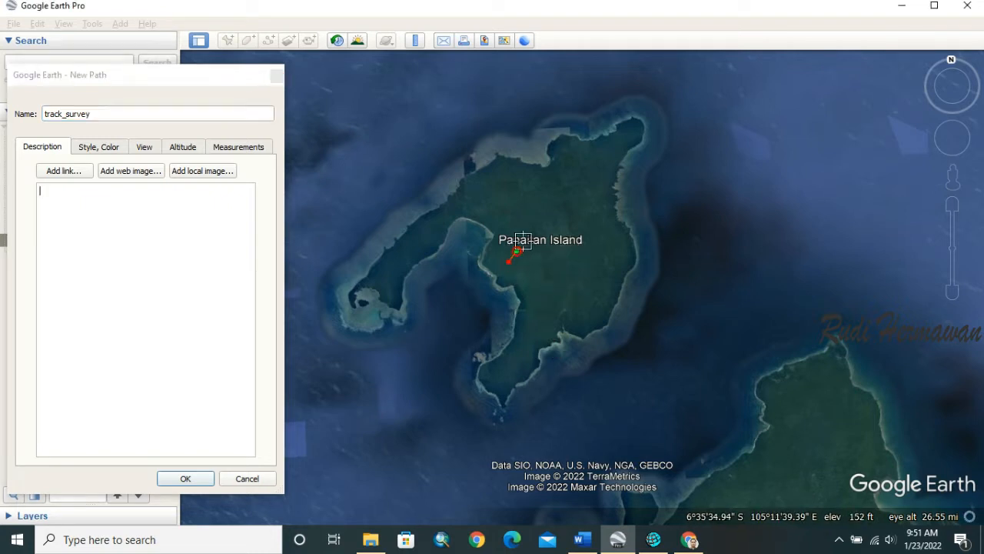
click(548, 230)
click(570, 229)
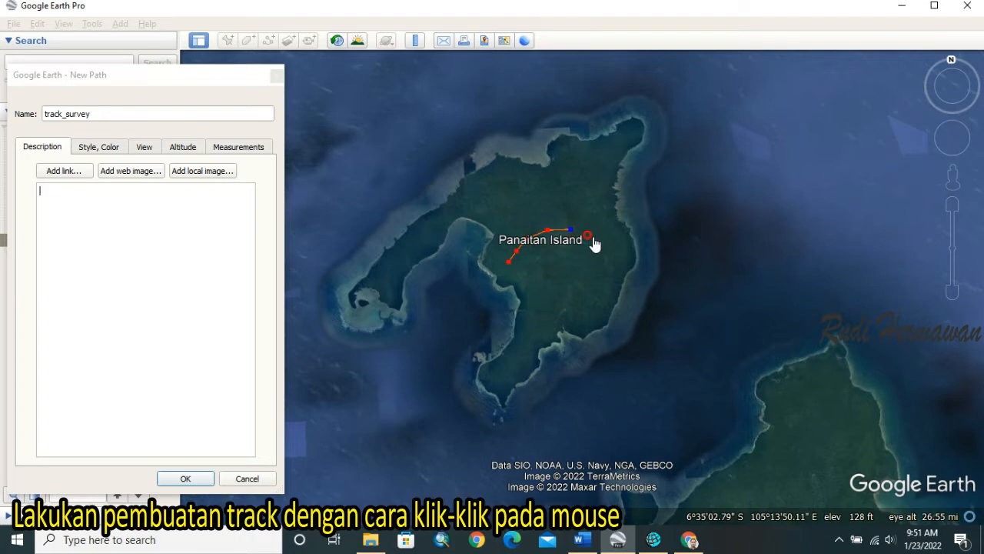
click(588, 235)
click(611, 250)
click(615, 272)
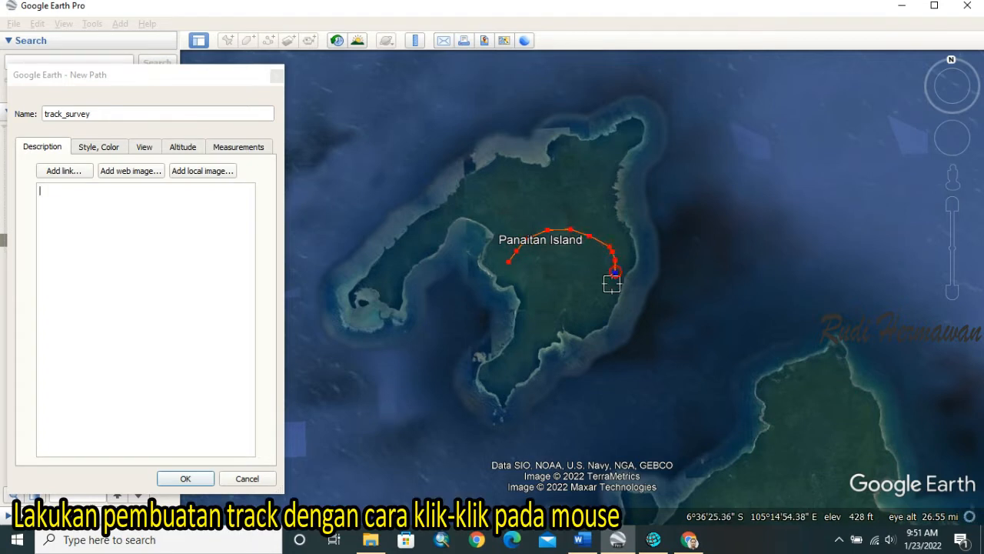
click(612, 285)
click(611, 298)
click(599, 309)
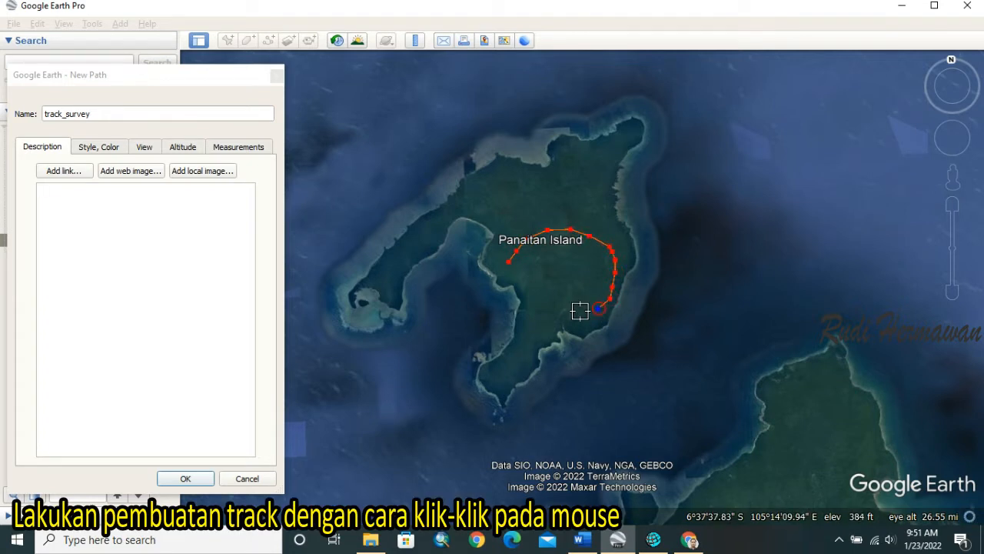
click(579, 311)
click(560, 313)
click(522, 303)
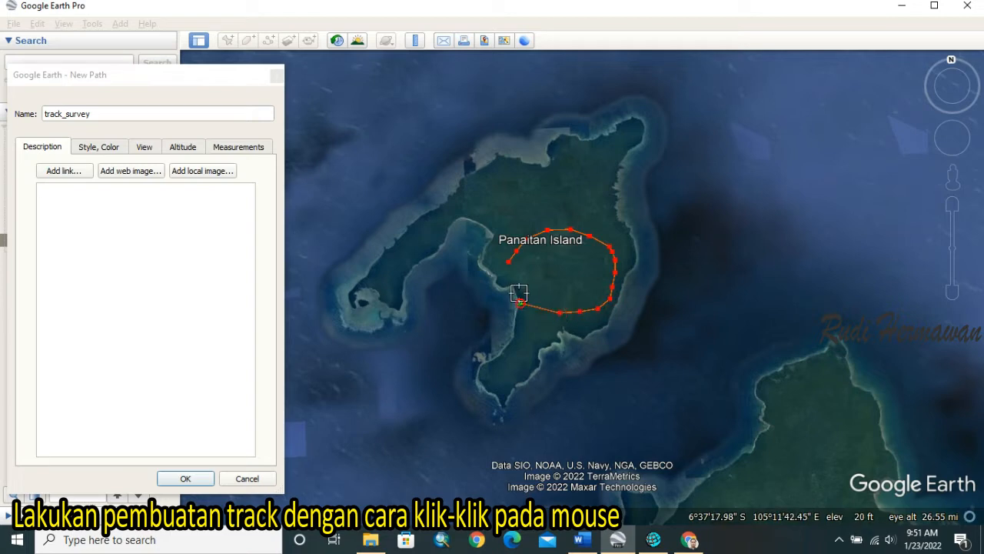
click(515, 287)
click(507, 277)
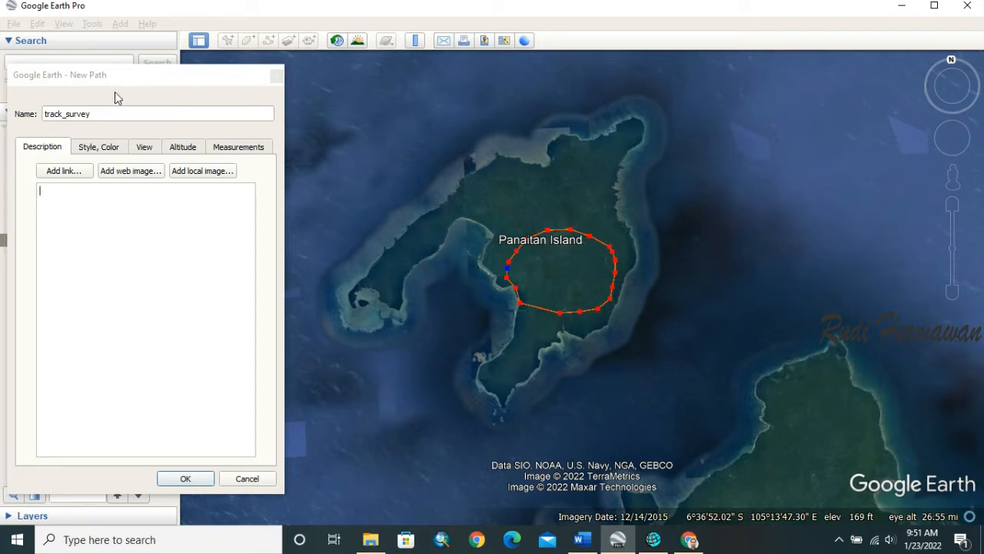
click(187, 478)
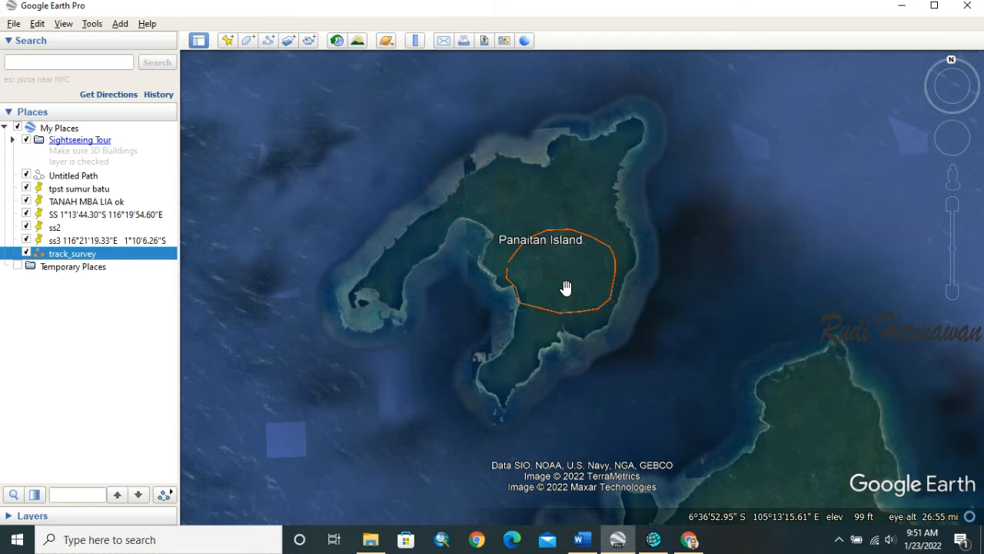
- Save the track_survey path as a KML file named track_survey in New folder on the D: drive
right_click(95, 263)
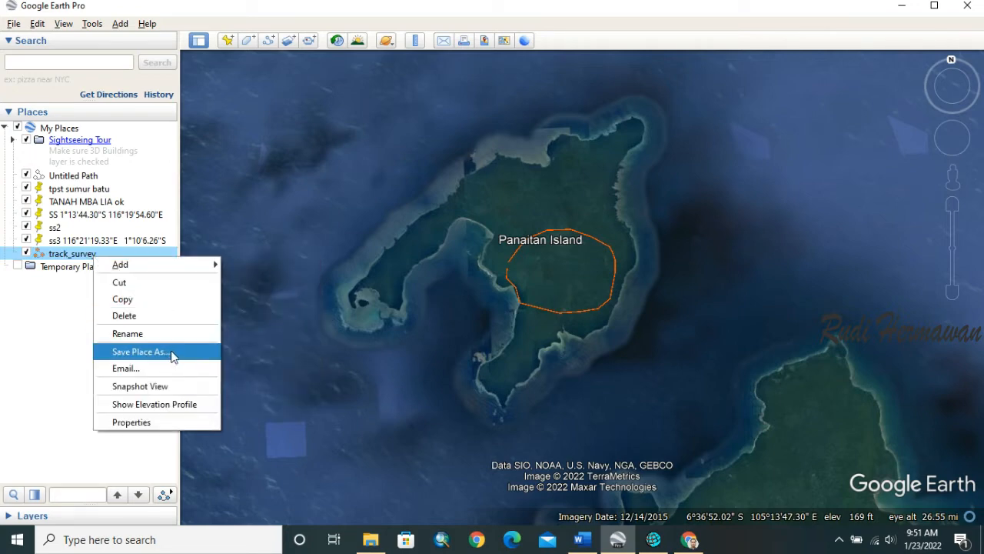
click(138, 352)
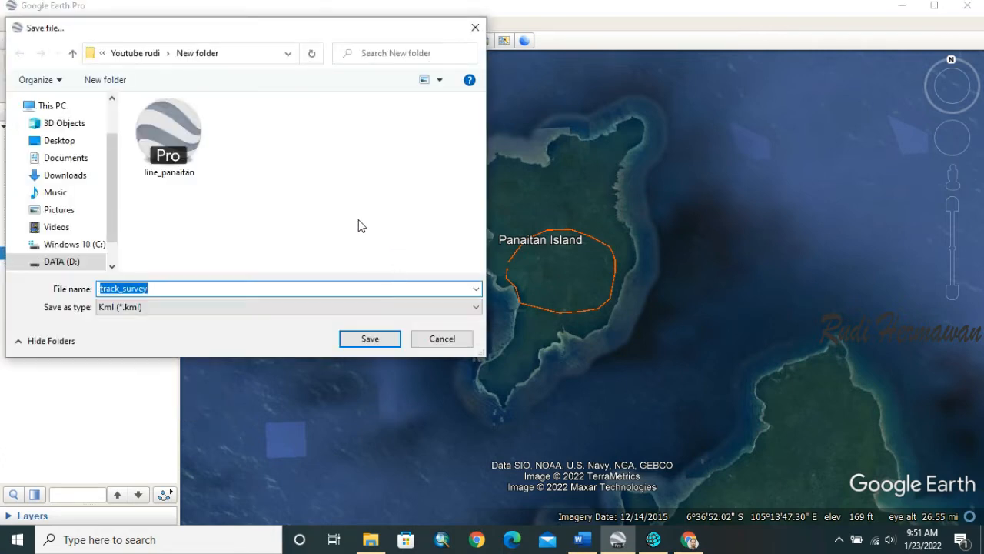
click(161, 288)
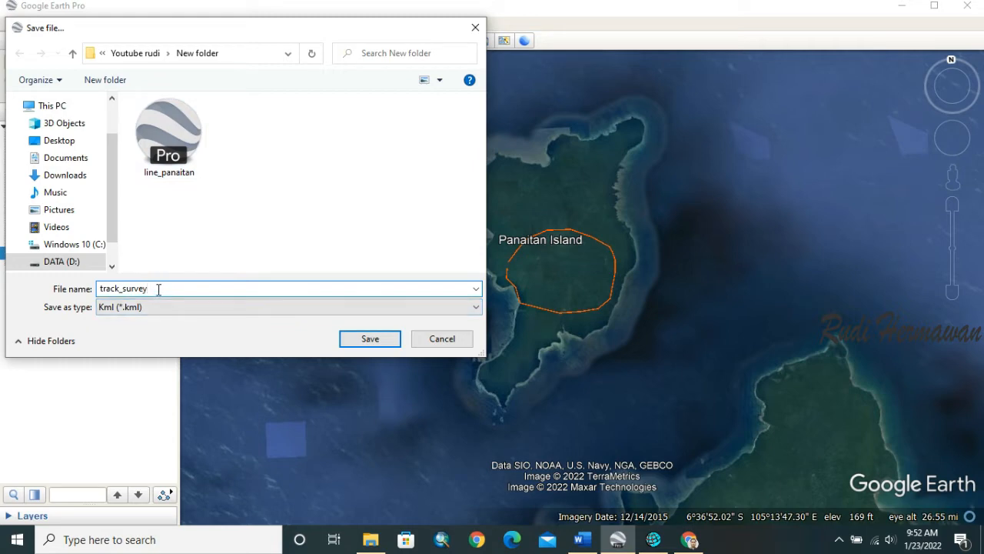
click(148, 308)
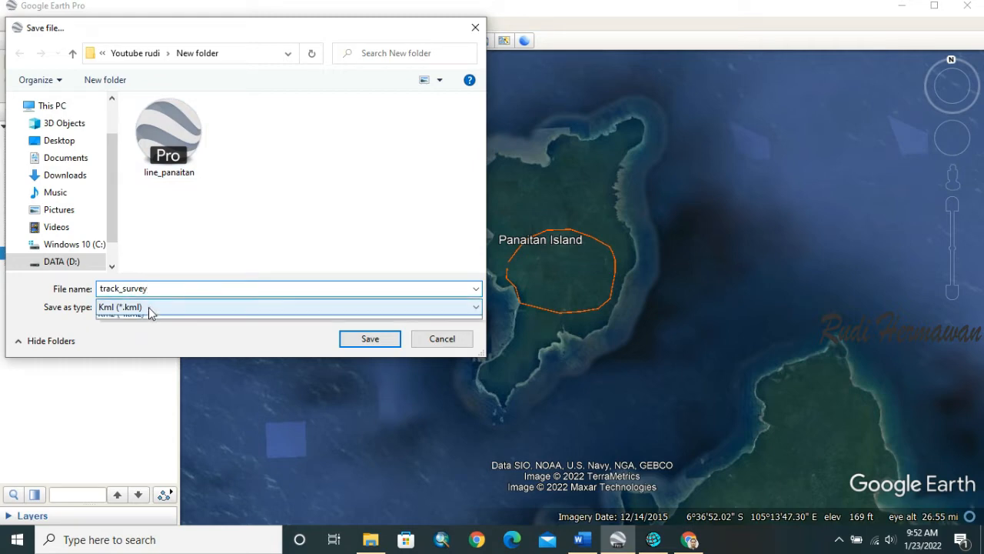
click(149, 307)
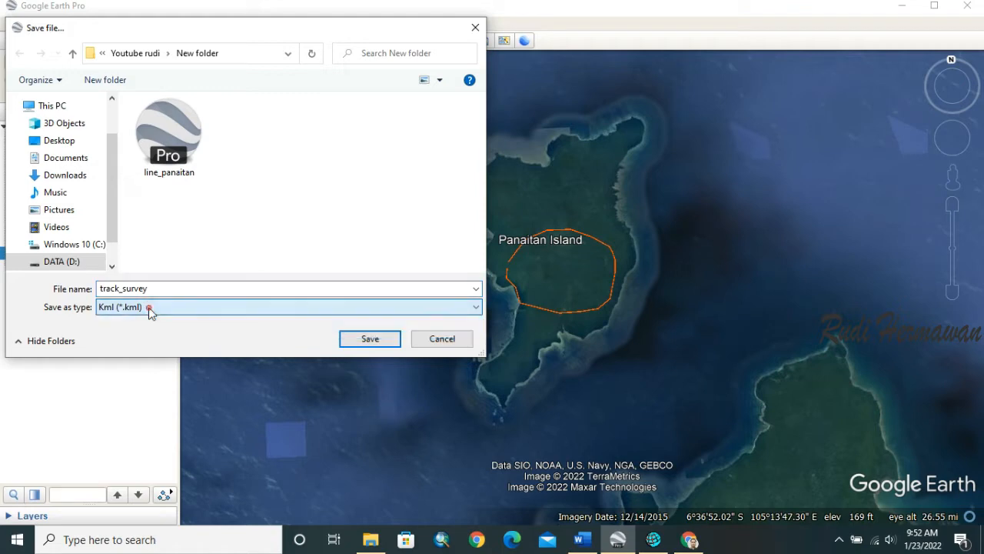
click(365, 342)
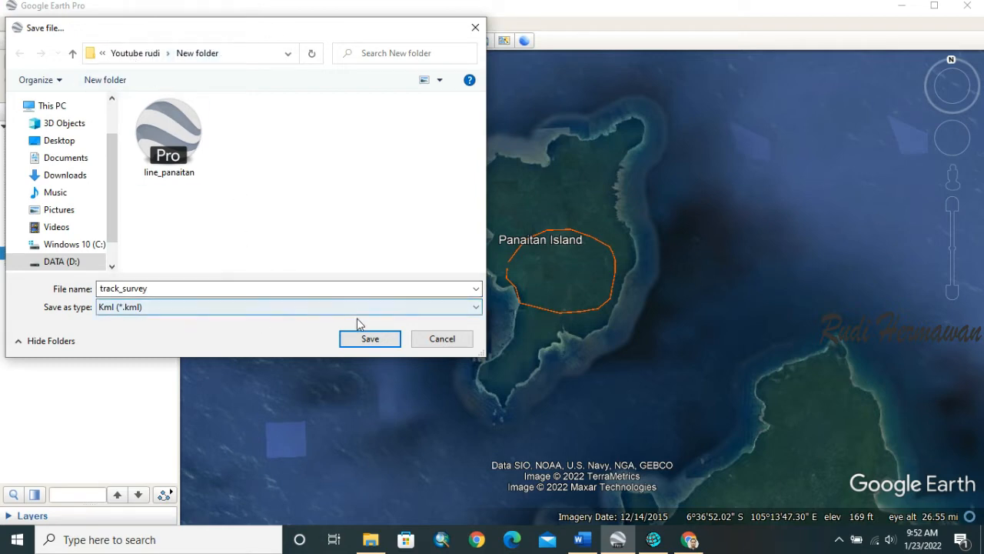
click(368, 339)
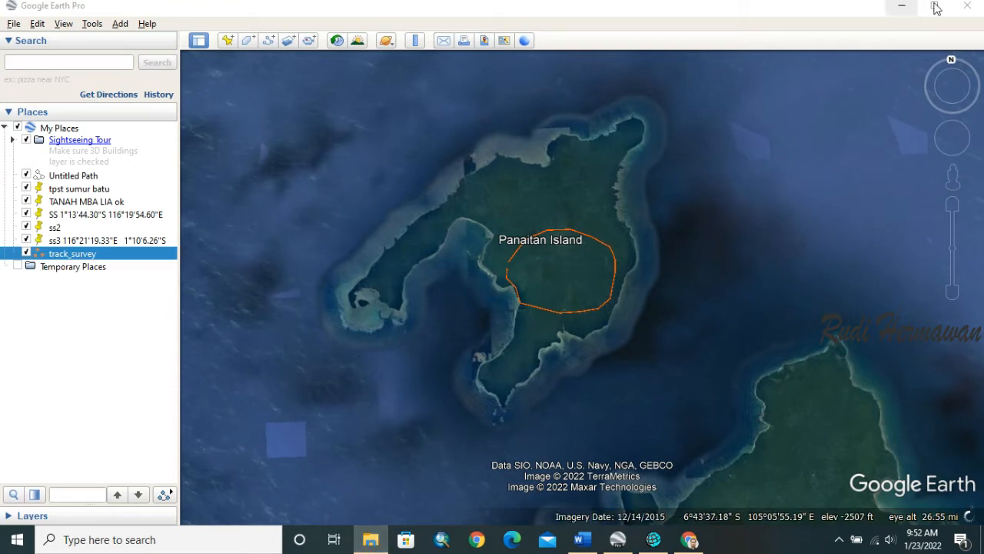
- Minimize Google Earth Pro, switch to File Explorer and open the YouTube folder on the DATA (D:) drive
click(903, 13)
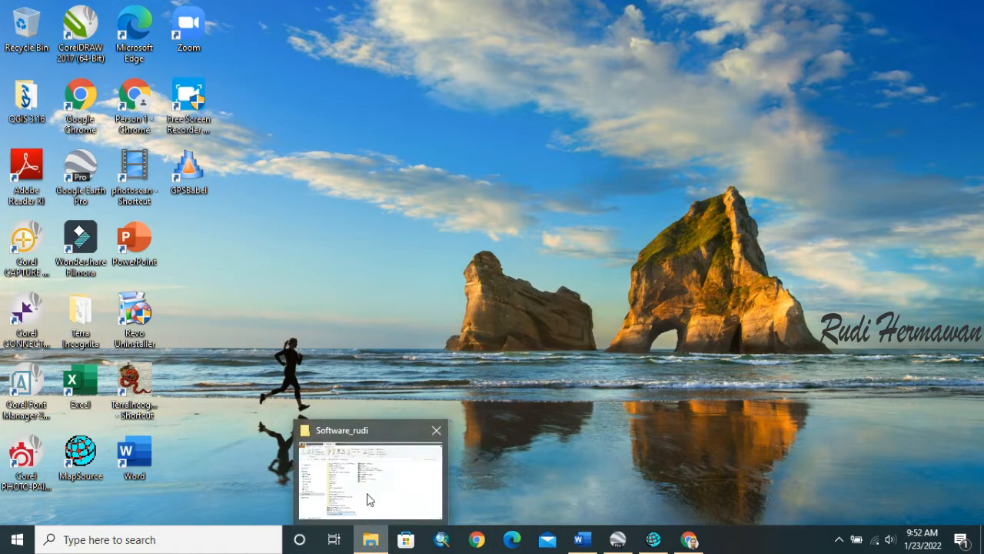
click(365, 498)
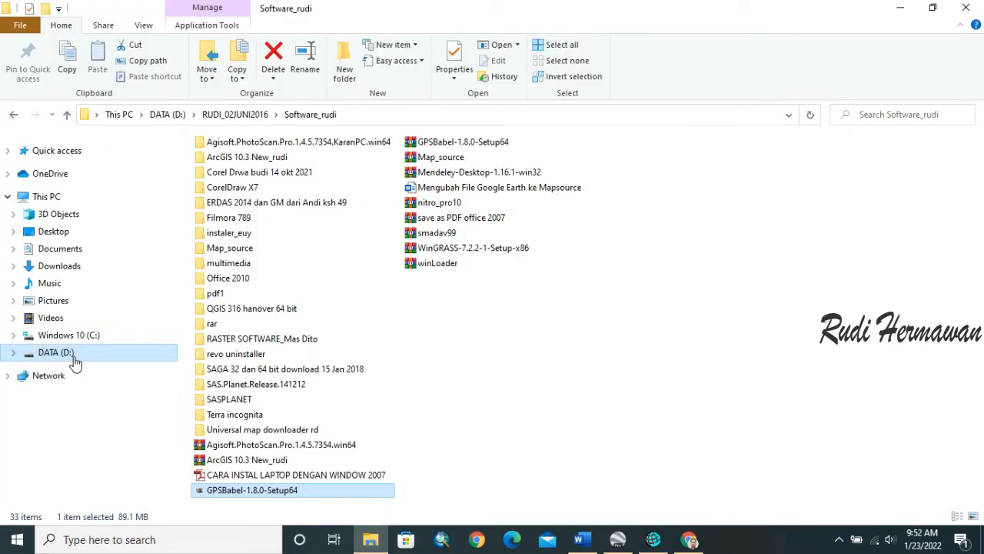
click(71, 354)
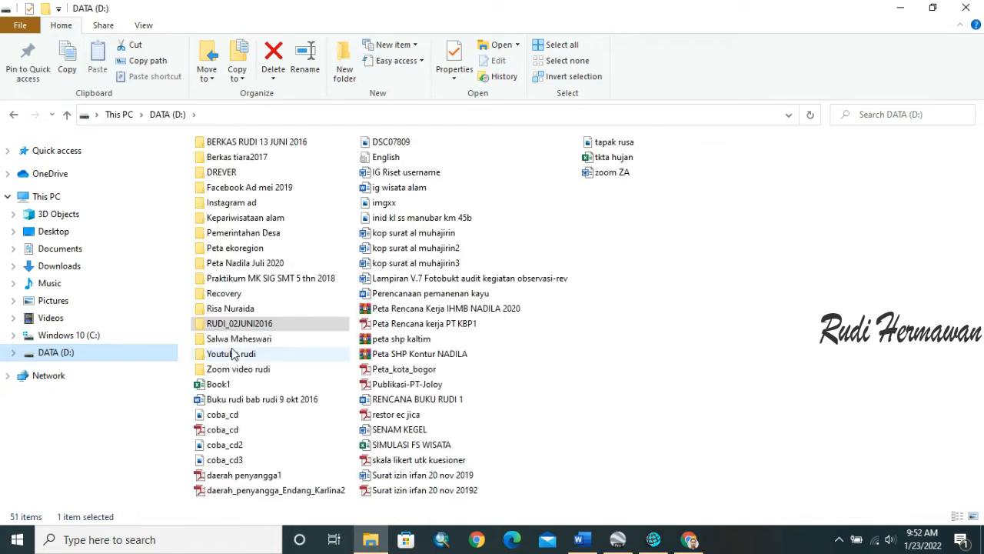
click(233, 355)
double_click(261, 355)
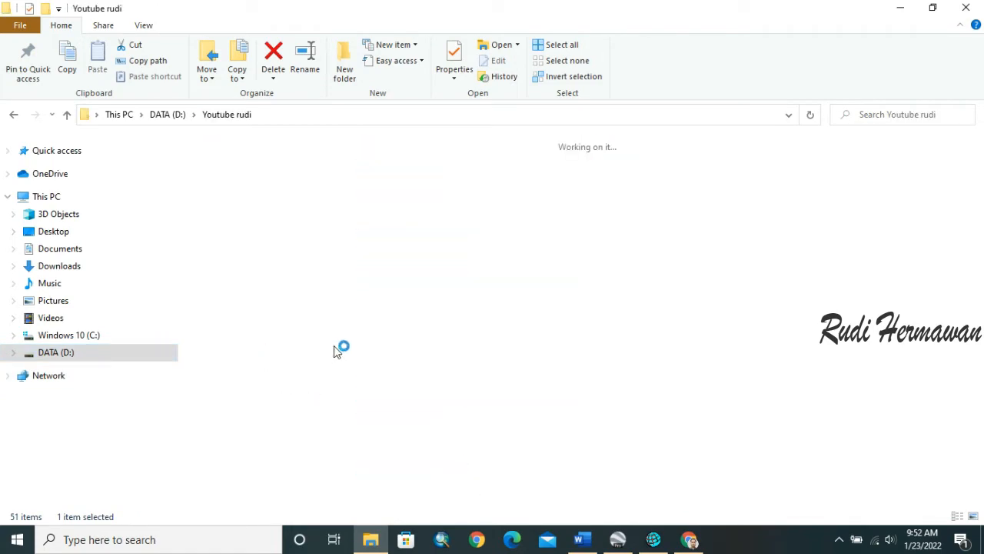
double_click(363, 346)
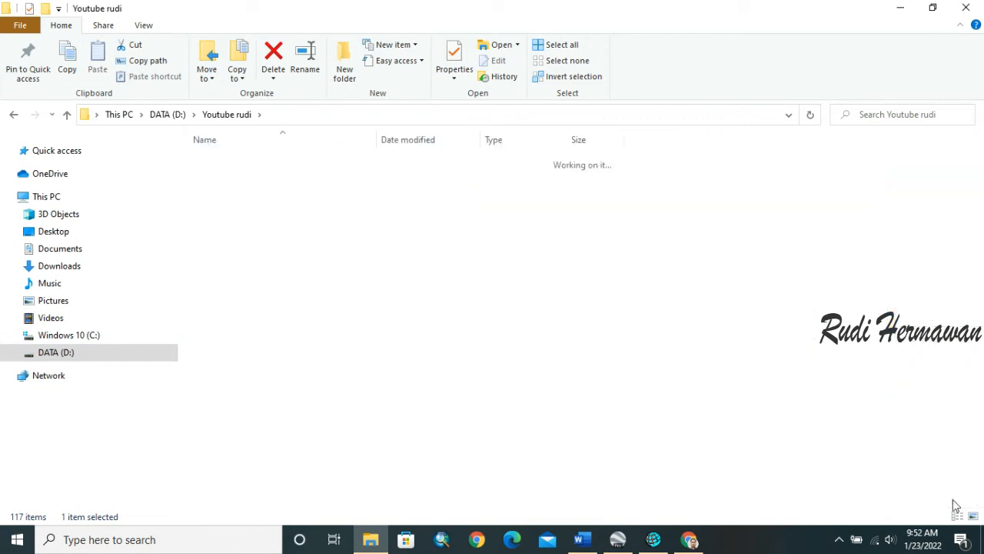
click(221, 118)
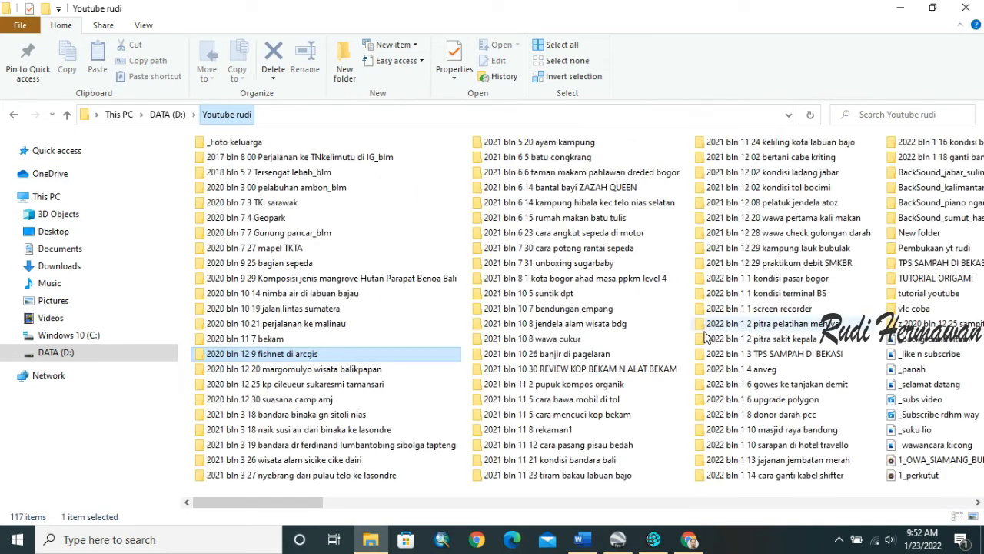
- Open New folder inside the YouTube folder to locate the saved track_survey KML file, and minimize File Explorer
double_click(913, 231)
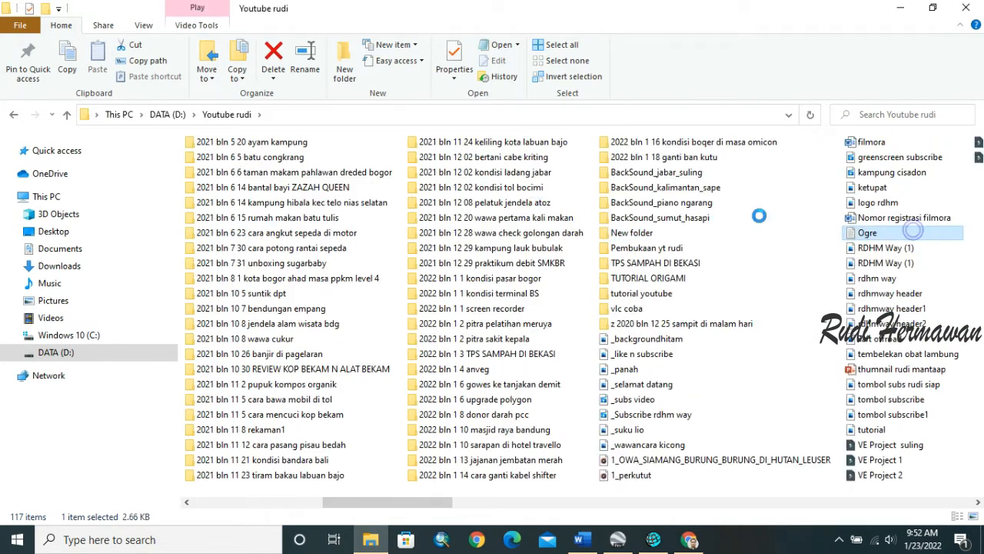
double_click(646, 233)
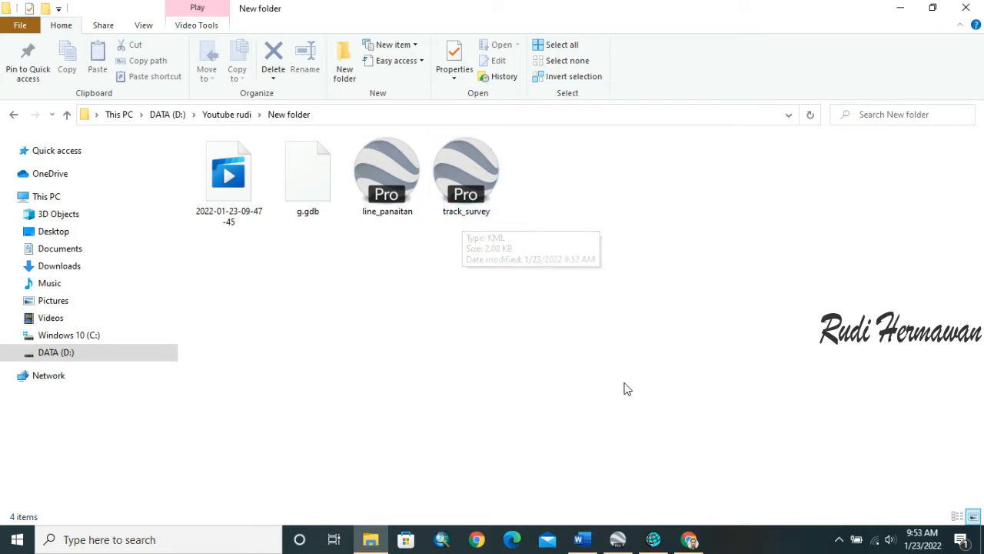
click(892, 7)
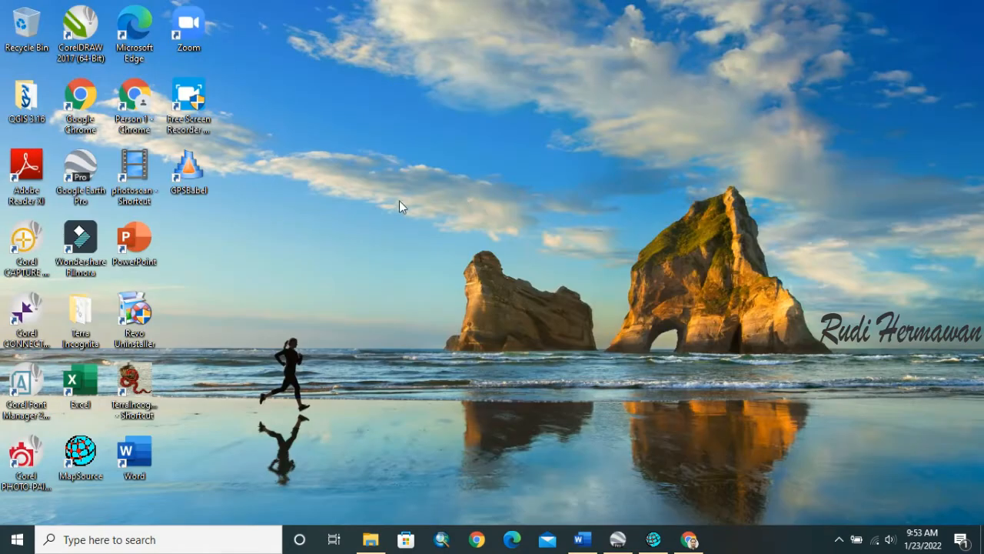
- Start GPSBabel and choose track_survey.kml from New folder as the Google Earth (Keyhole) Markup Language input file, keeping its options as they are
double_click(197, 173)
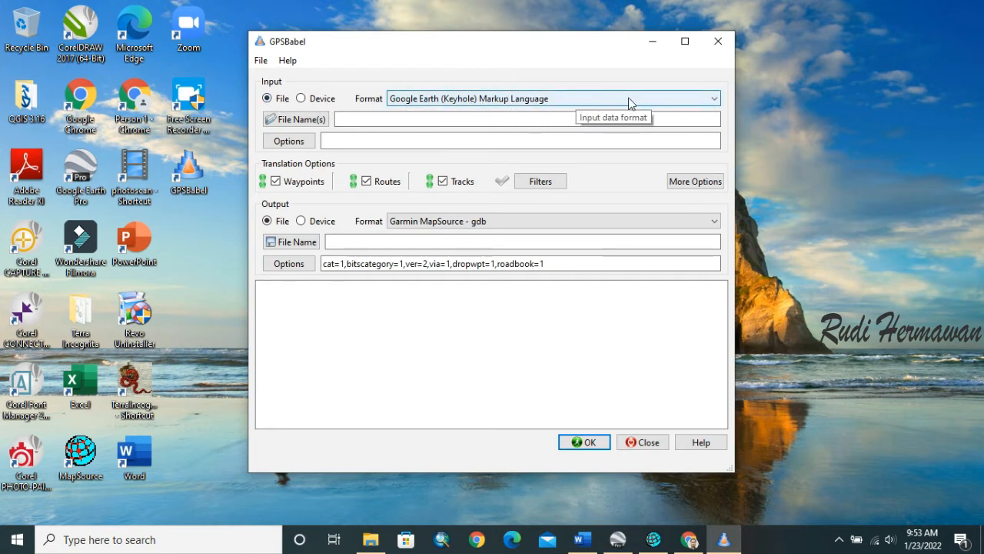
click(294, 121)
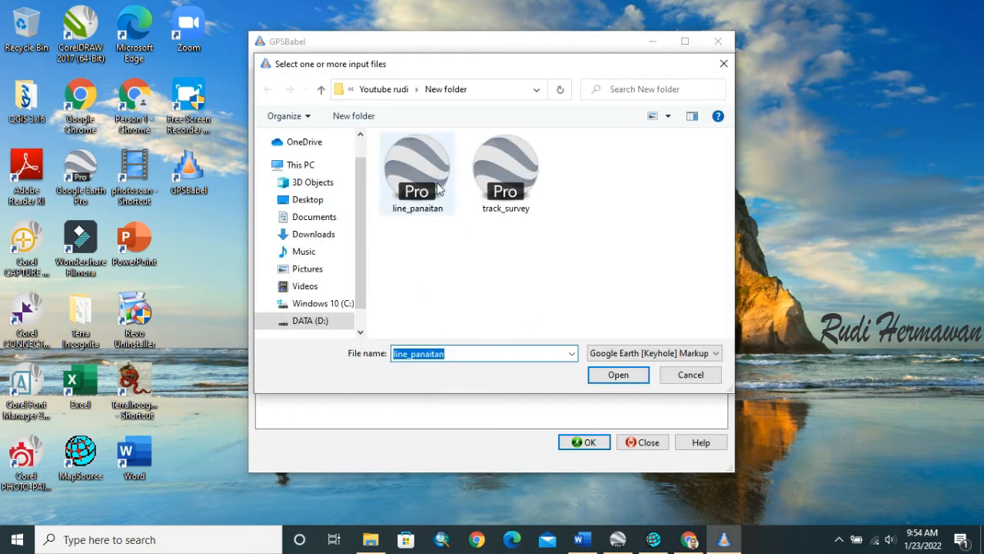
click(513, 195)
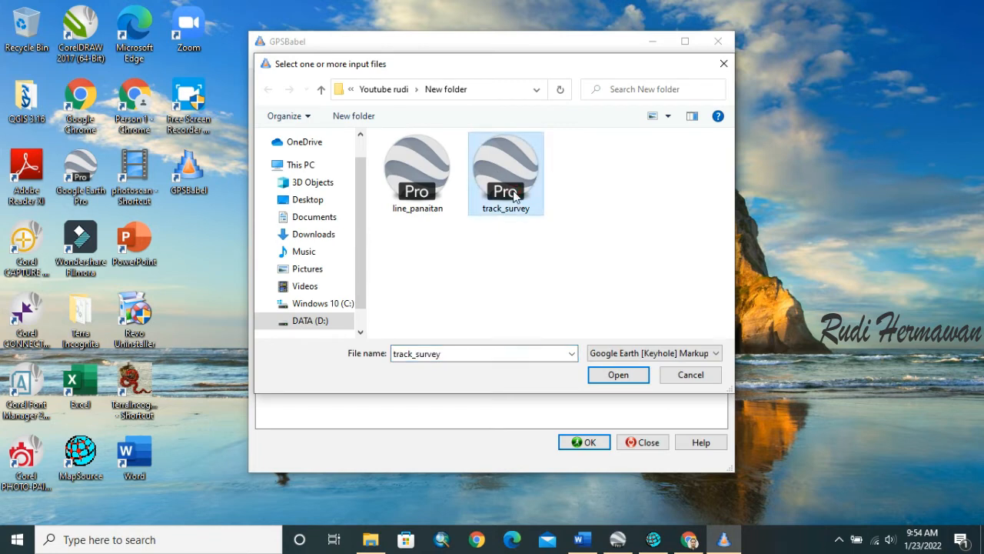
click(623, 377)
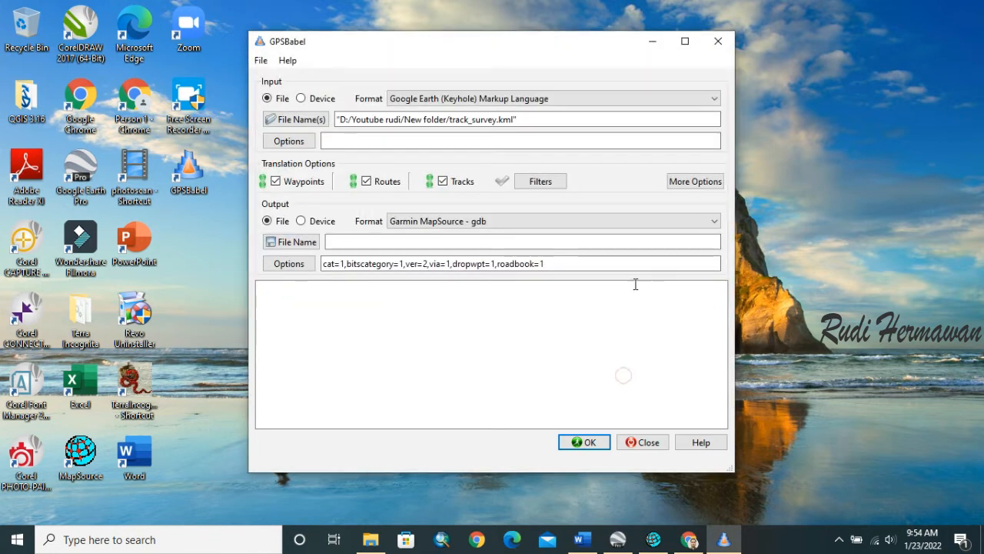
click(289, 146)
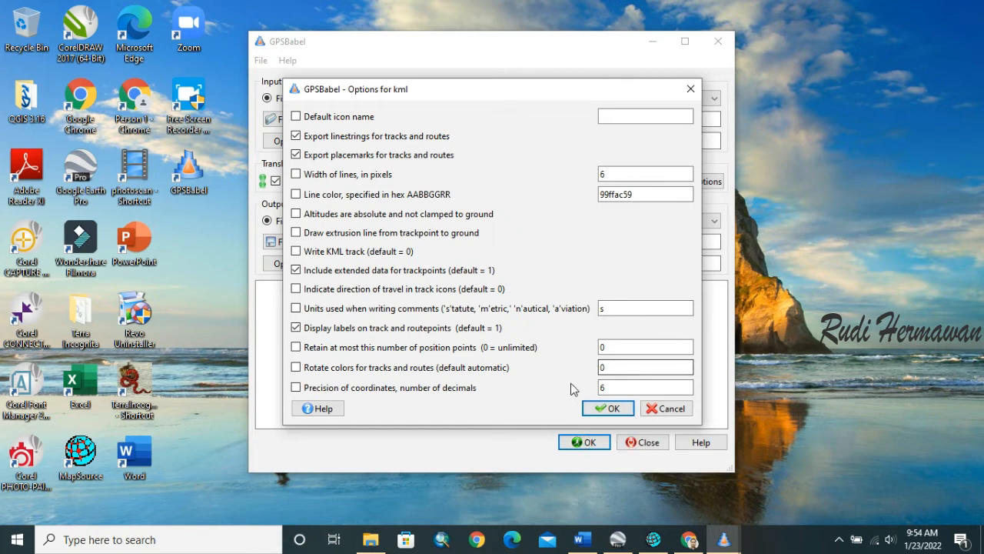
click(653, 407)
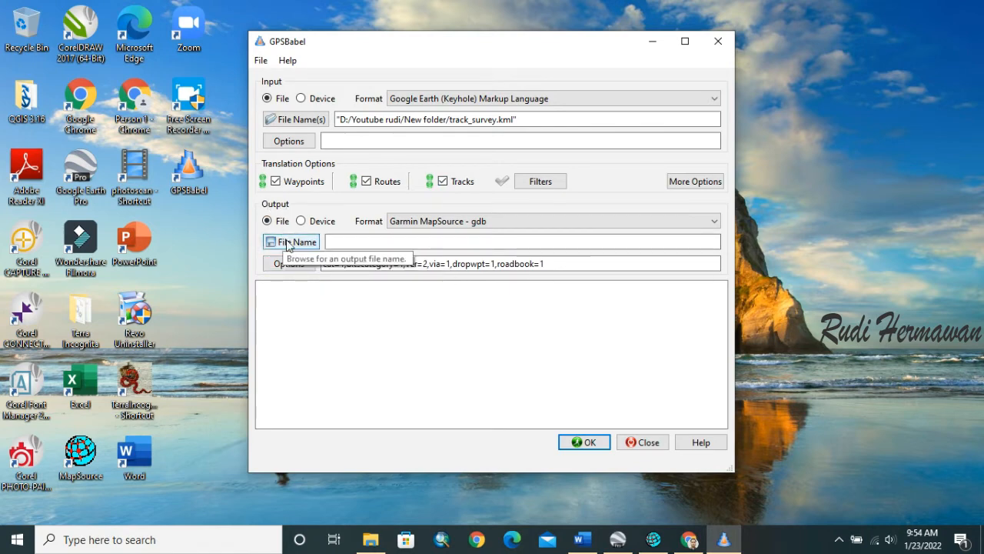
- Set the output format to Garmin MapSource - gdb and name the output file track_survey1 in New folder
click(435, 223)
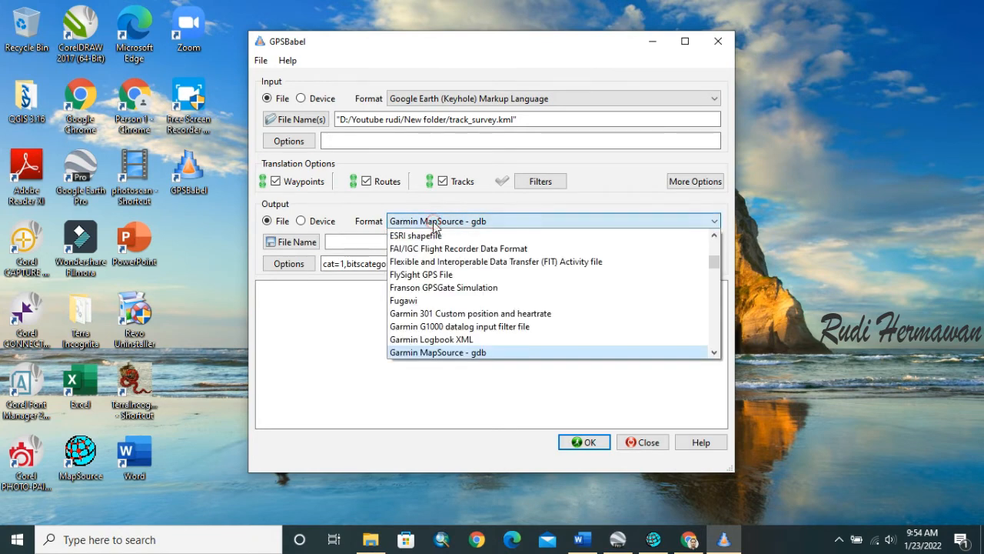
click(439, 353)
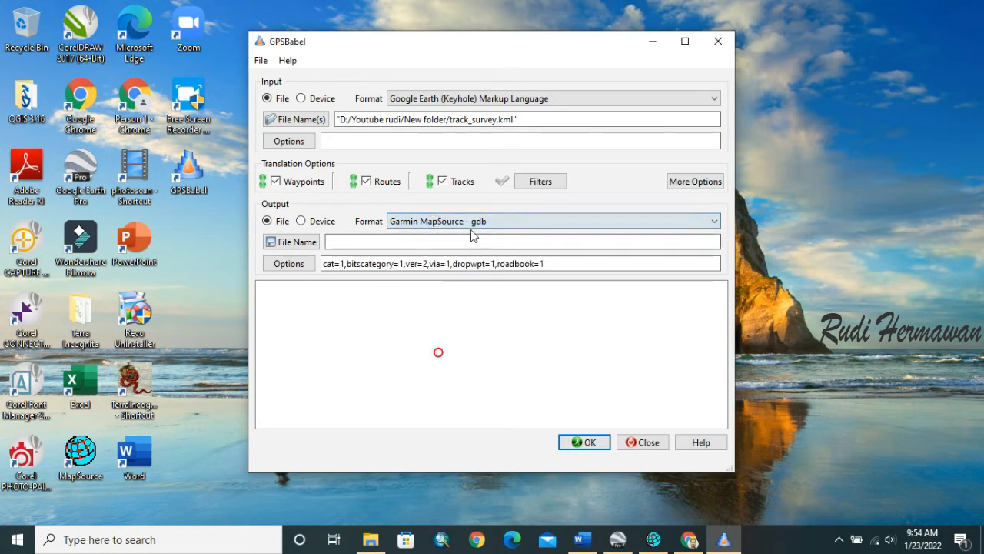
click(302, 243)
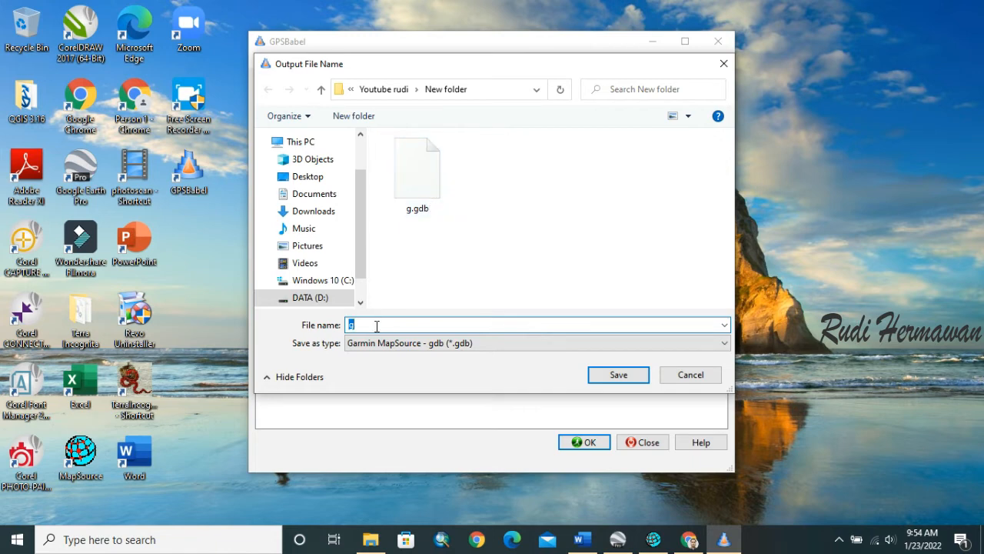
text(track_survey)
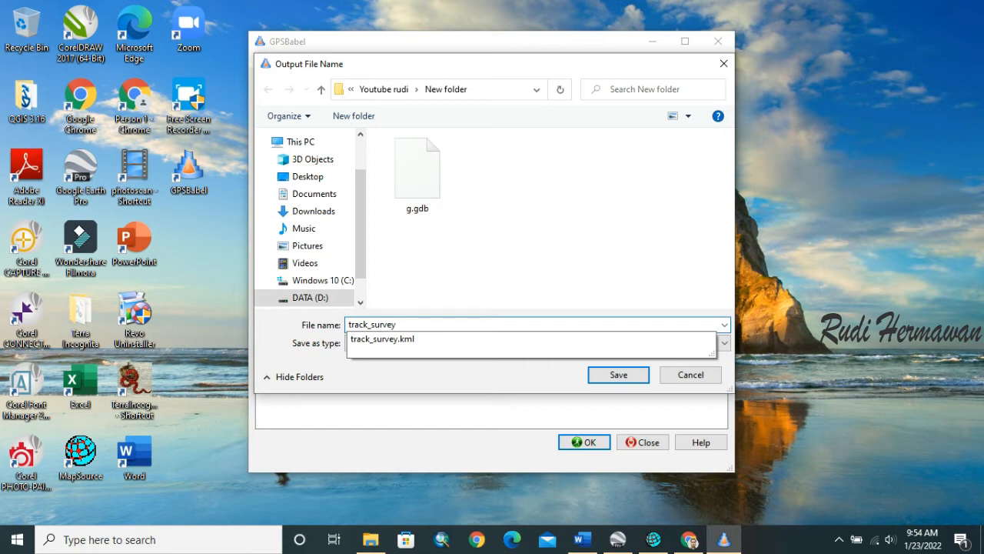
text(1)
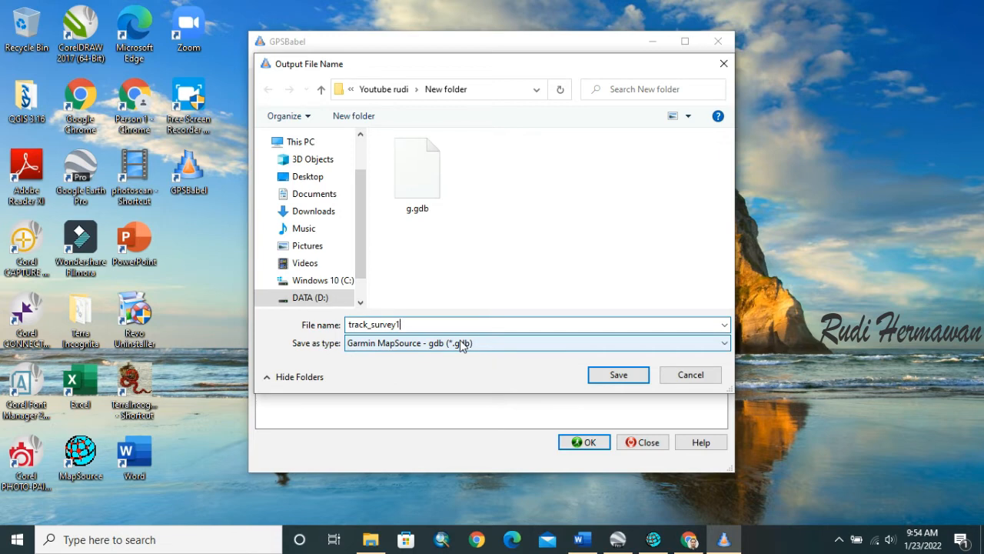
click(617, 374)
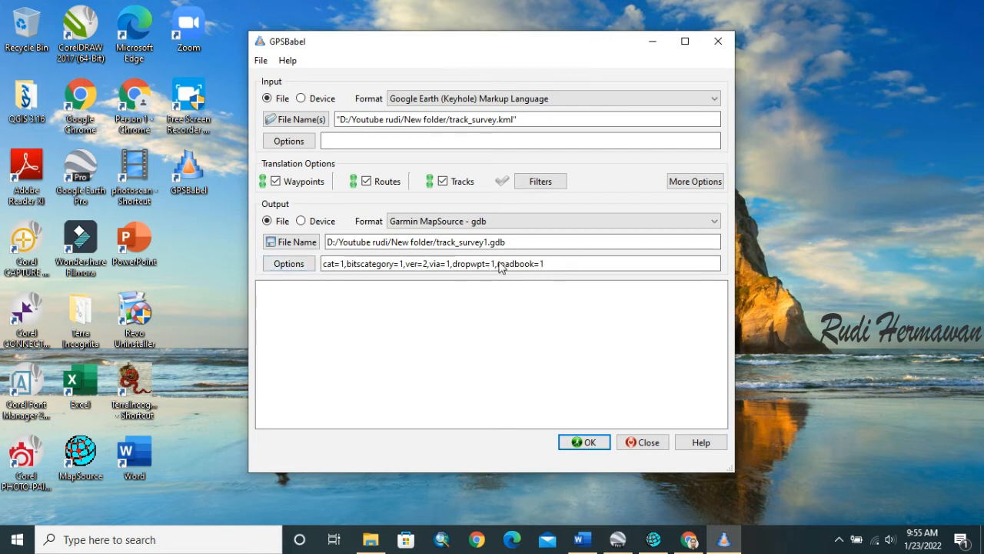
- Run the conversion to track_survey1.gdb, check its result message and minimize GPSBabel
click(586, 443)
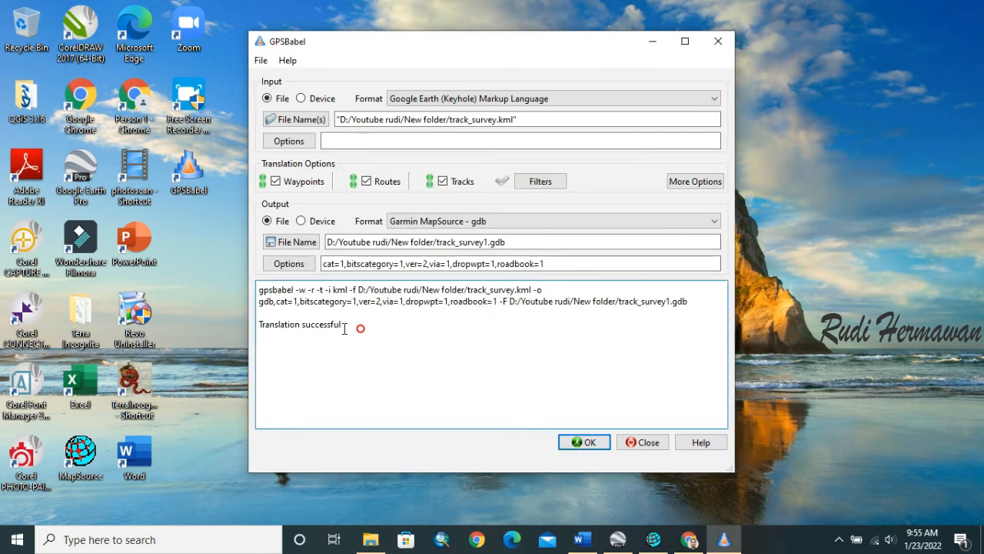
drag(362, 329, 264, 329)
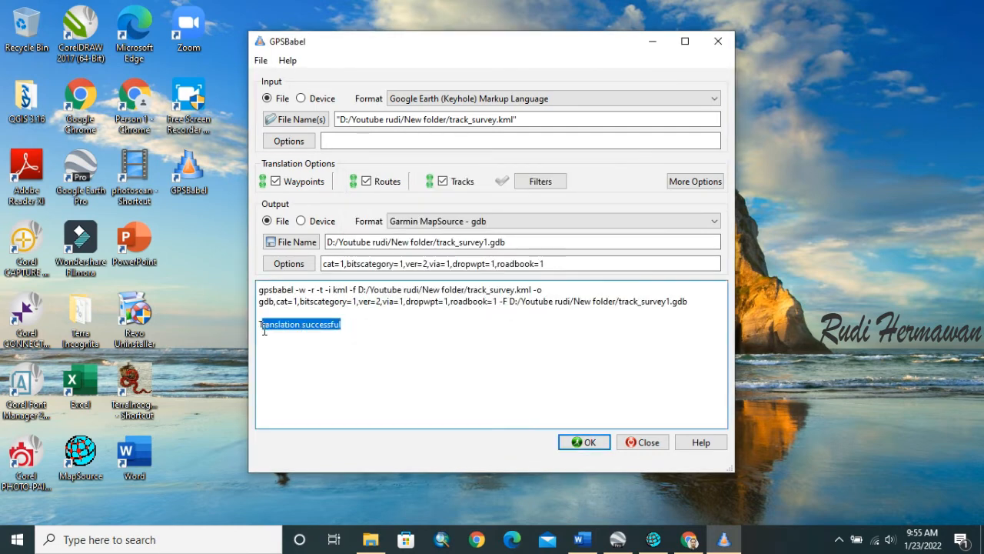
click(346, 330)
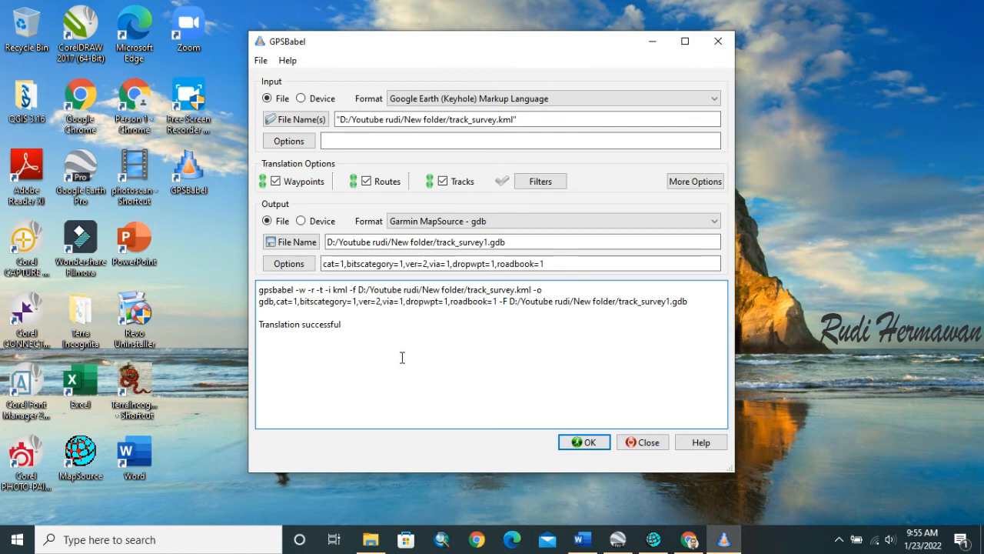
click(652, 43)
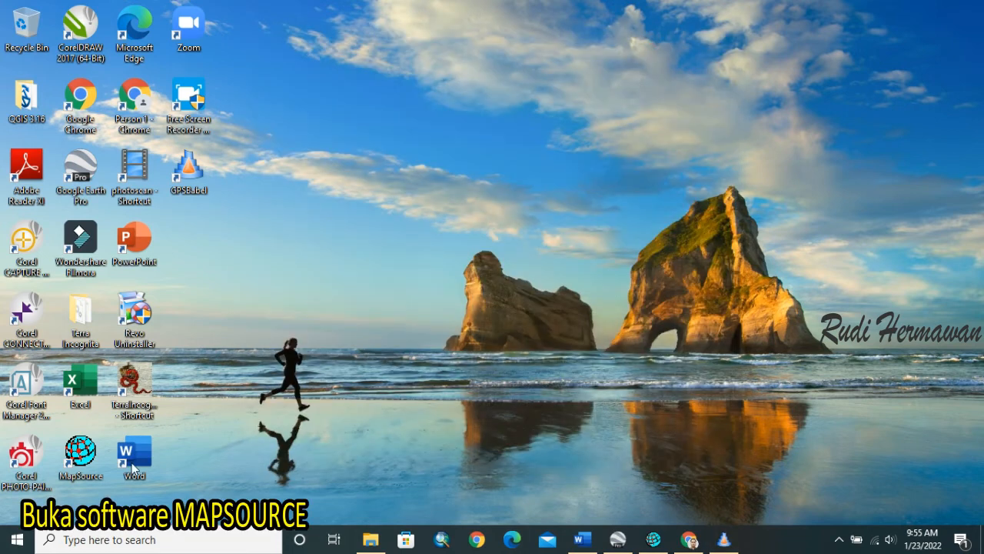
- Switch to MapSource and delete the line_panaitan track
click(652, 539)
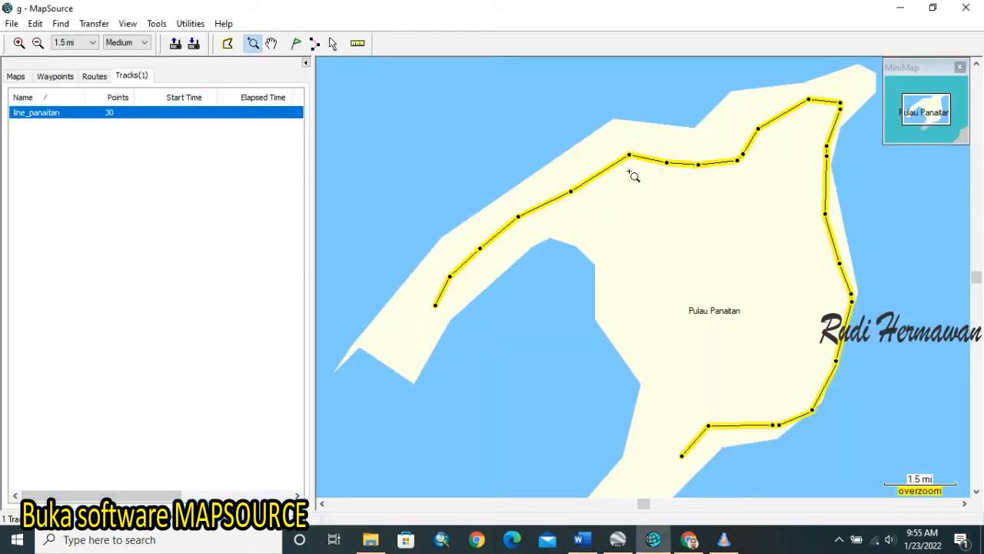
right_click(193, 120)
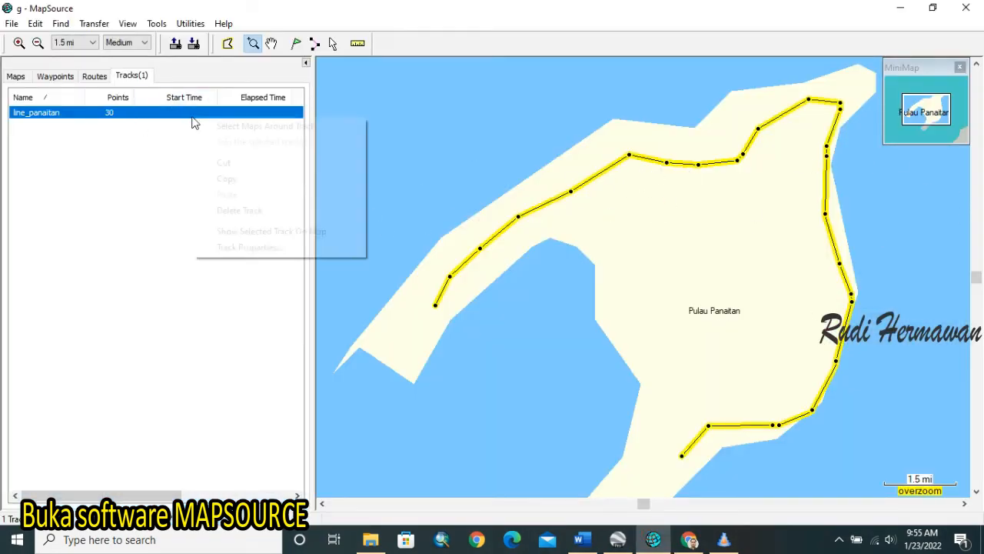
click(239, 212)
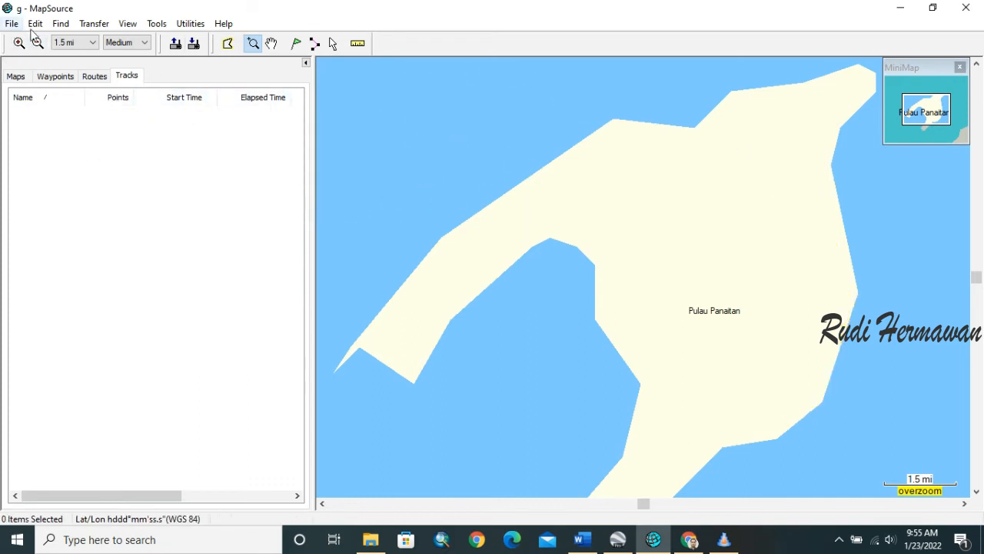
click(10, 23)
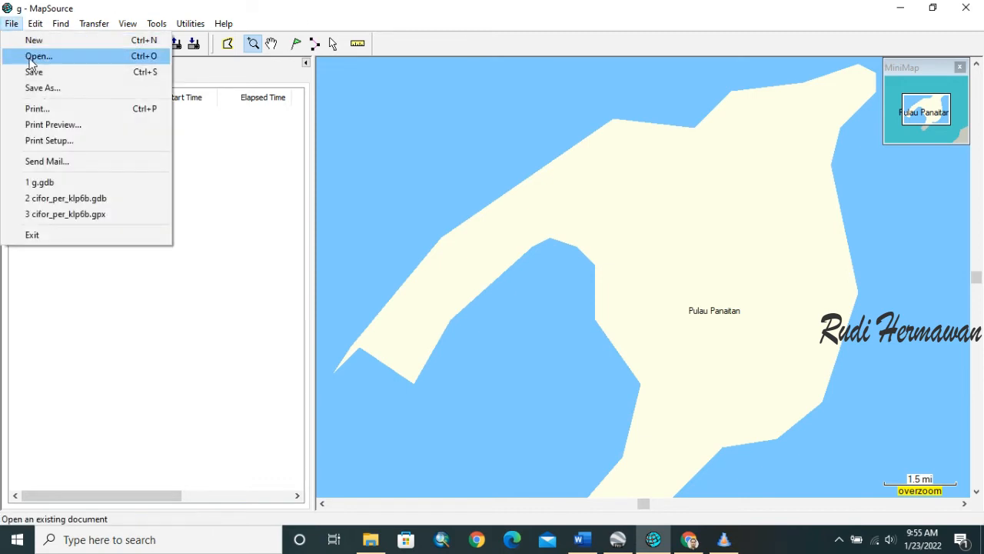
click(23, 56)
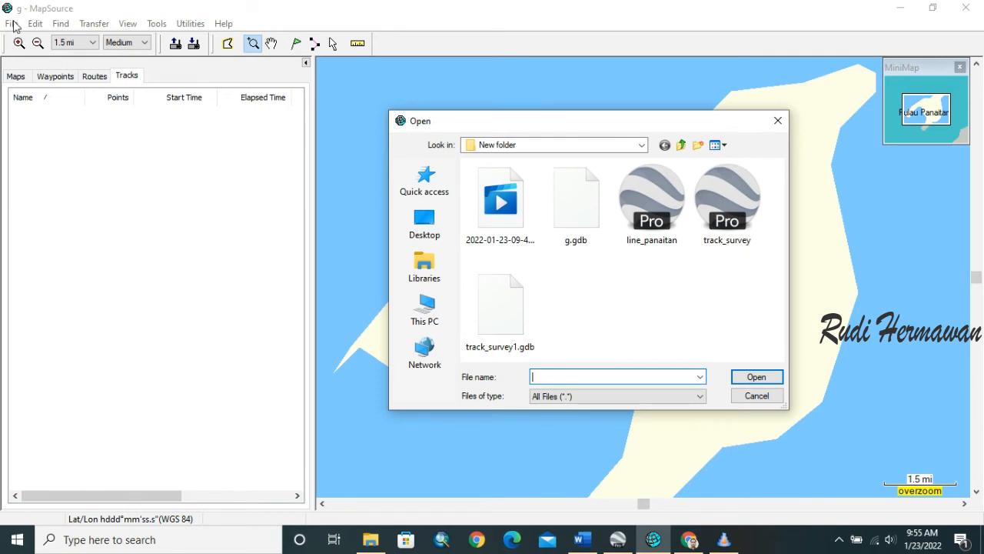
click(769, 397)
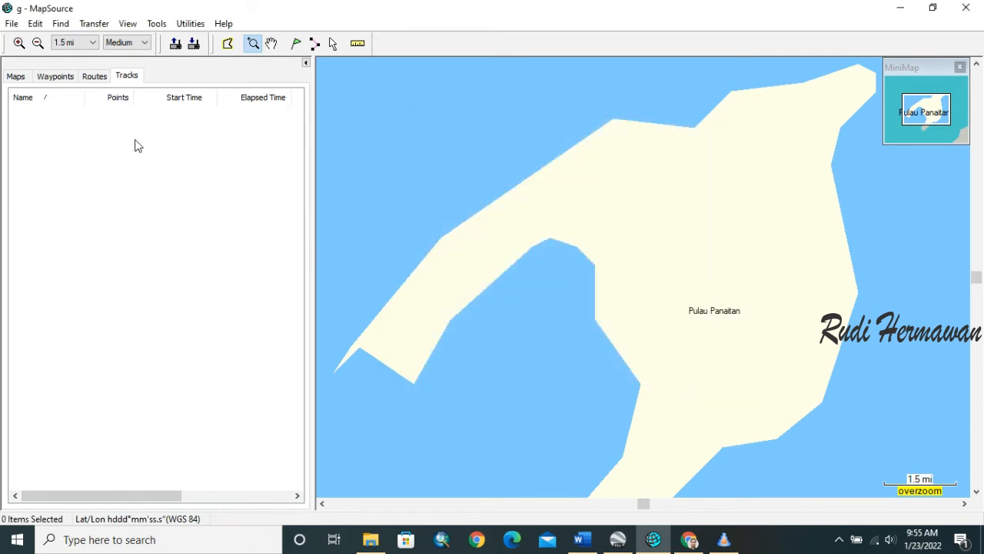
- Try to open track_survey1.gdb from New folder, choosing to save the changes to g over the existing track_survey1 file
click(12, 25)
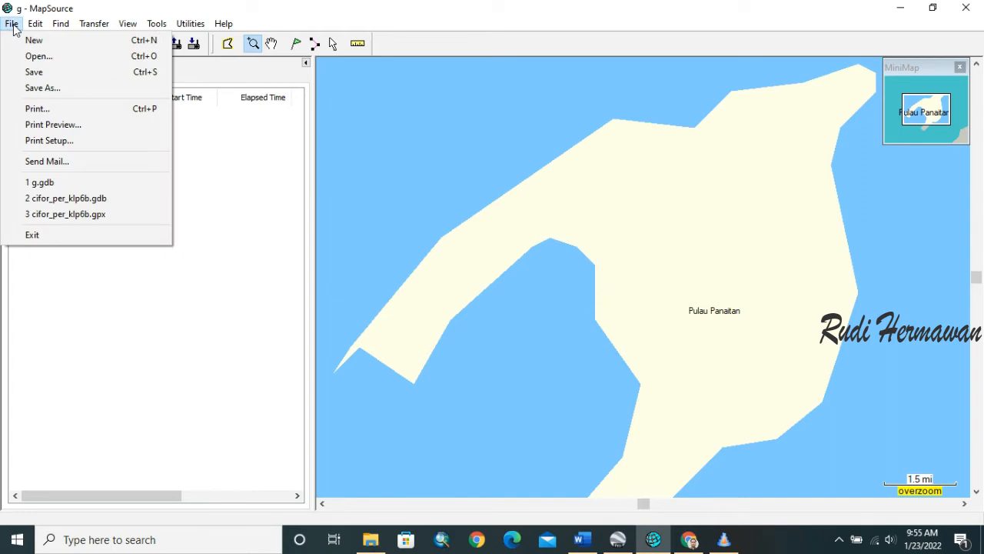
click(60, 56)
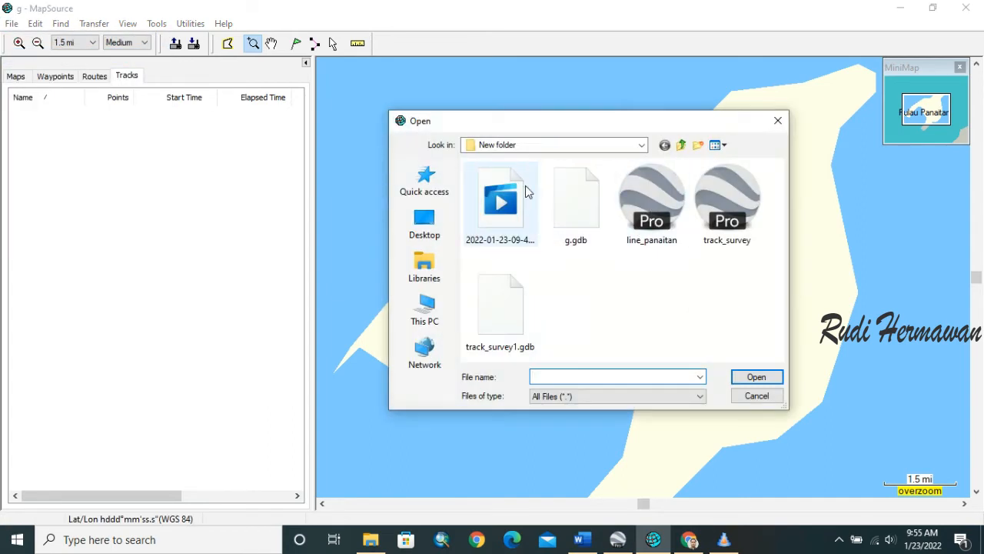
click(517, 324)
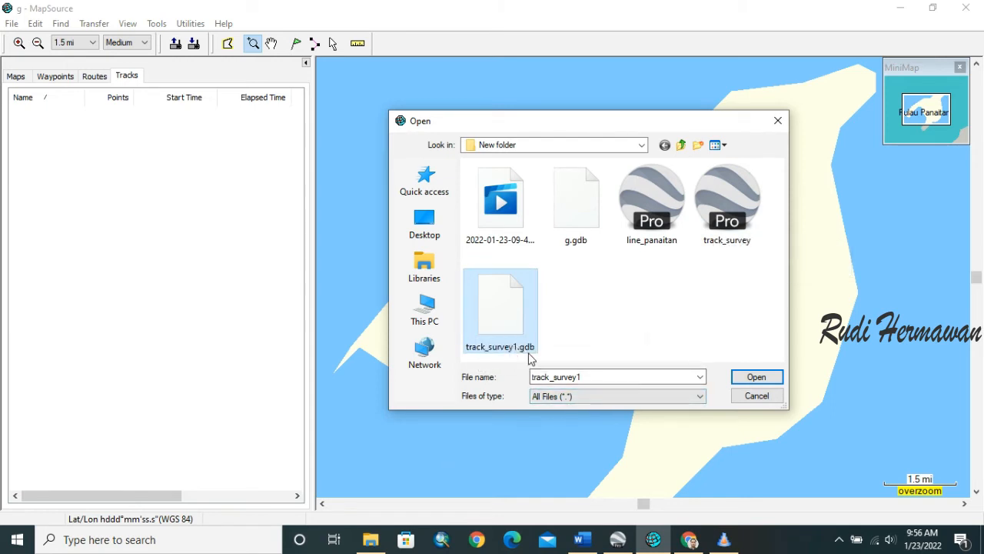
click(755, 377)
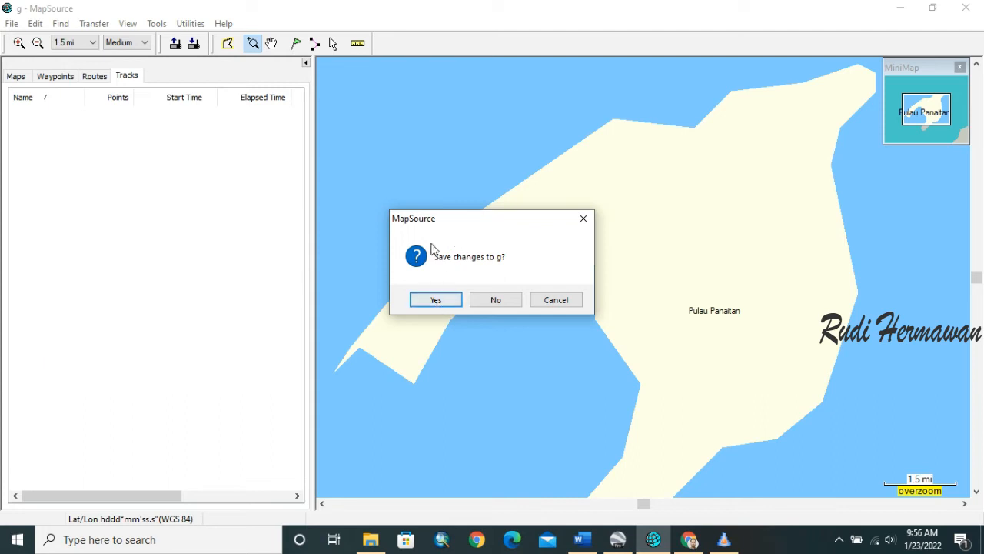
click(436, 300)
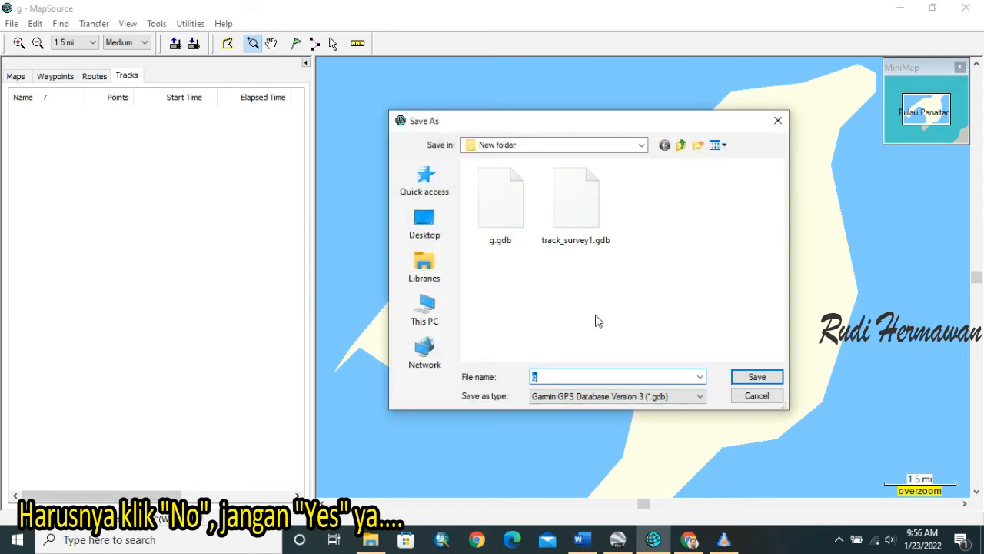
click(574, 242)
click(752, 377)
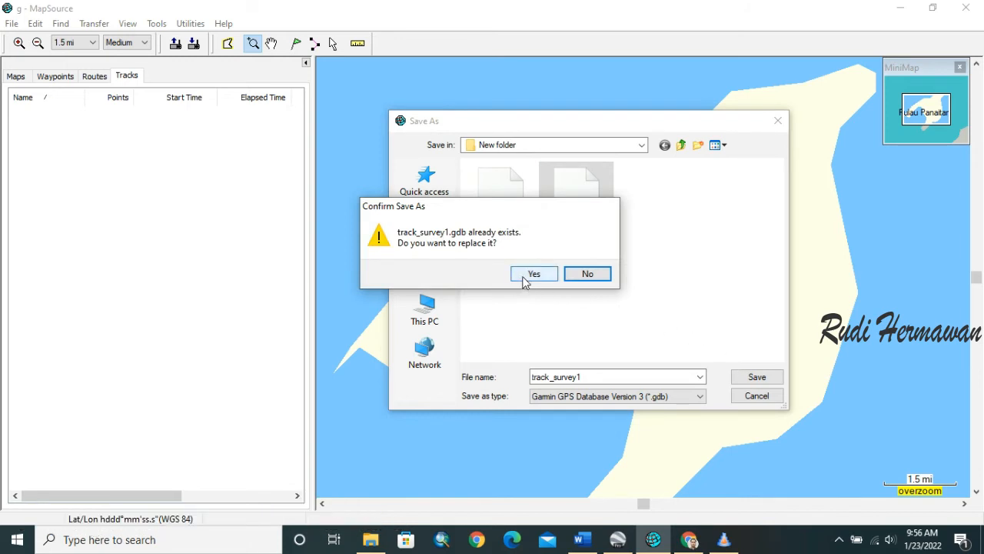
click(587, 275)
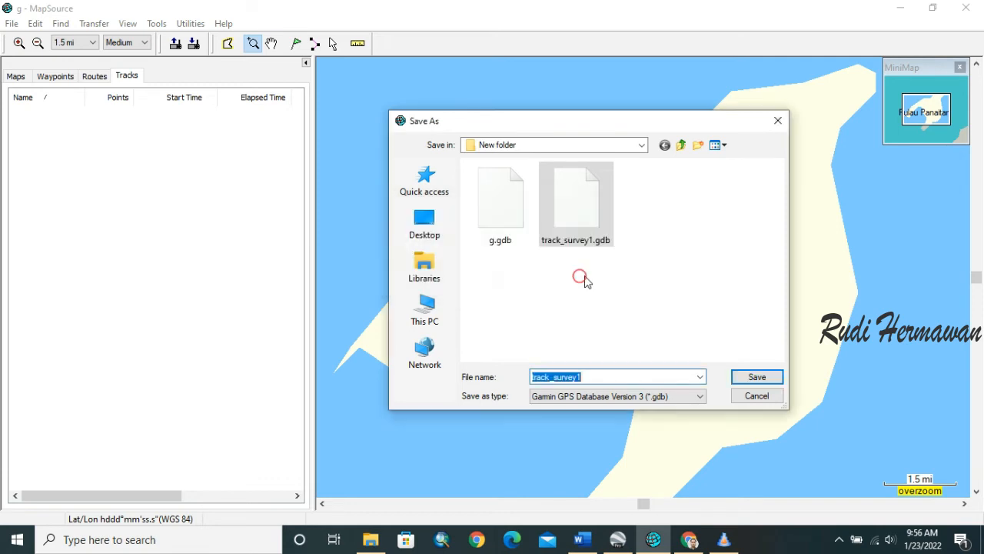
click(758, 395)
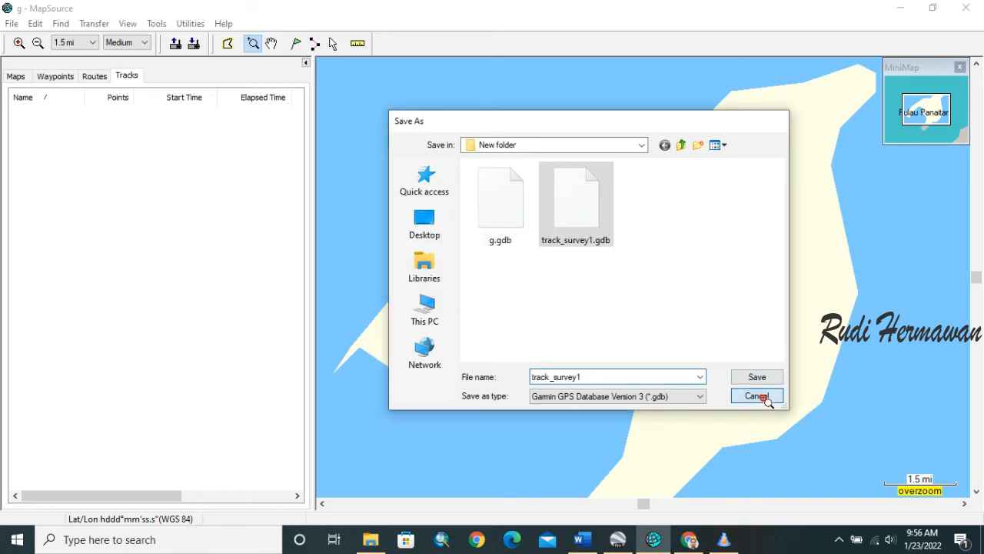
- Open track_survey1.gdb from New folder, discarding the unsaved changes to g
click(11, 23)
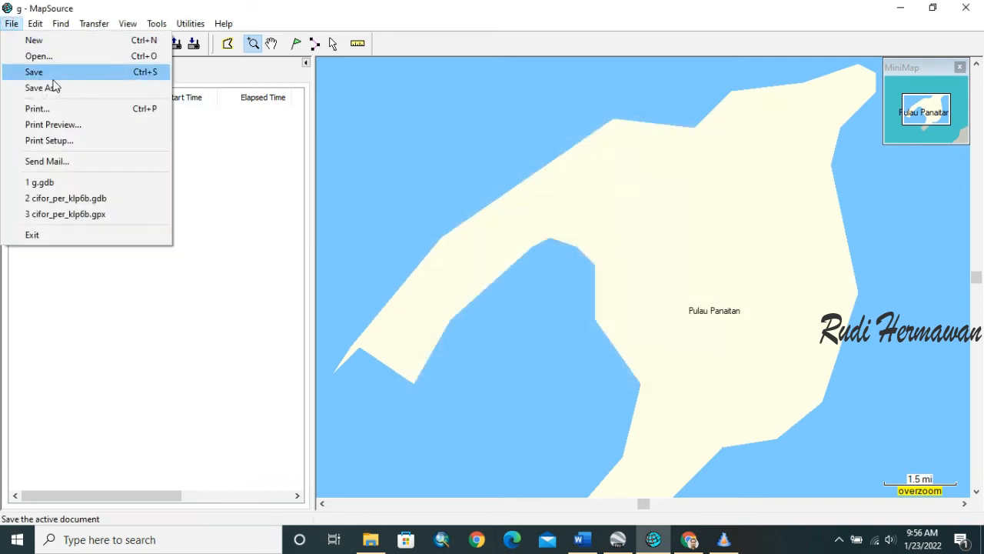
click(57, 57)
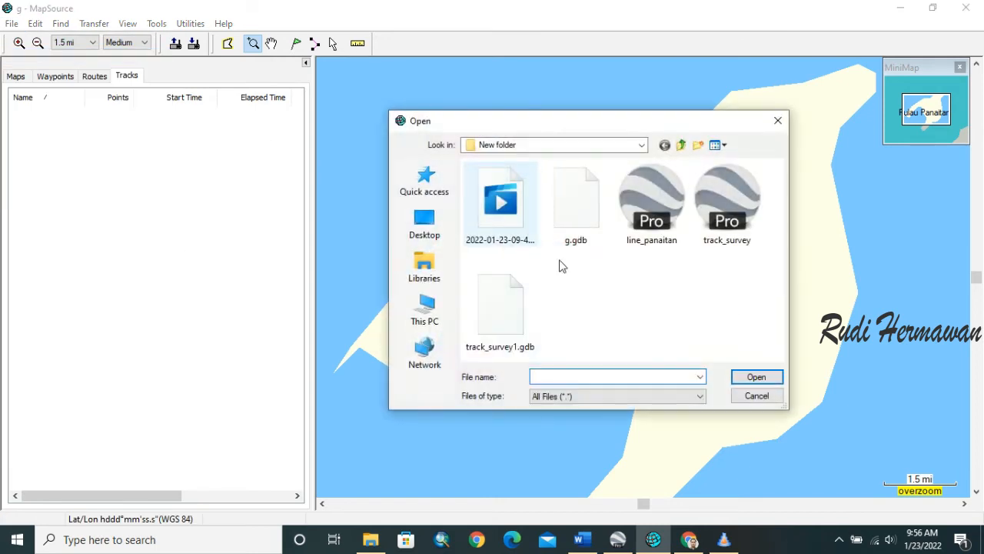
click(508, 310)
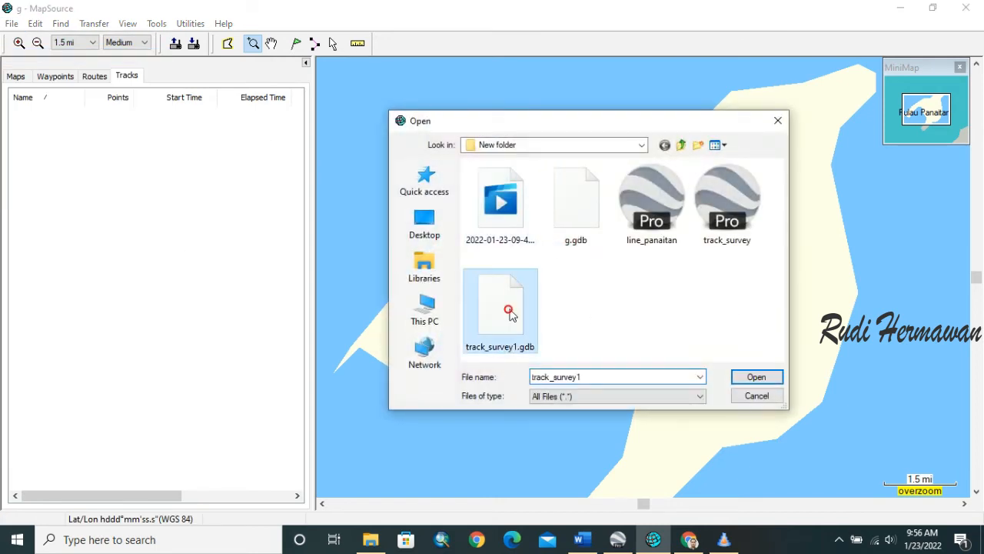
click(744, 378)
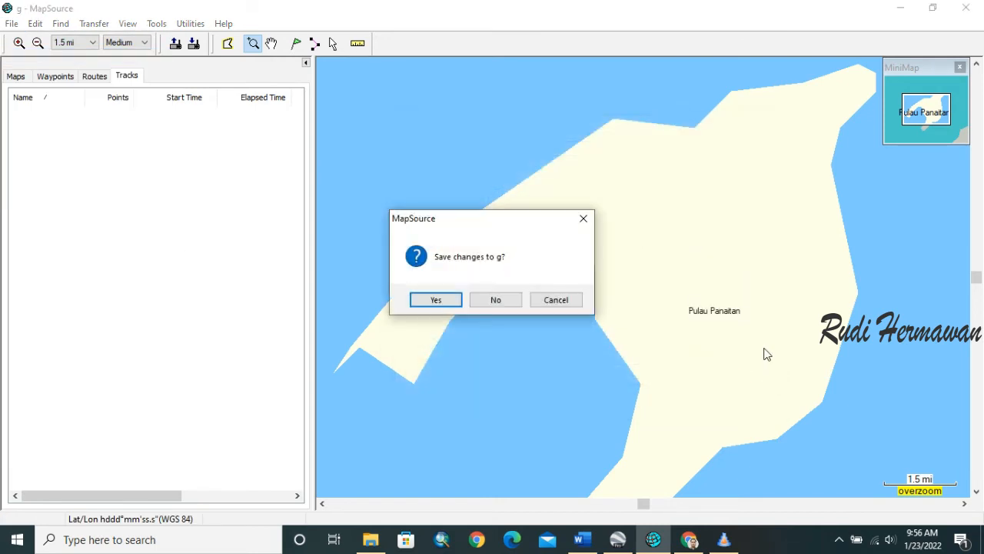
click(494, 299)
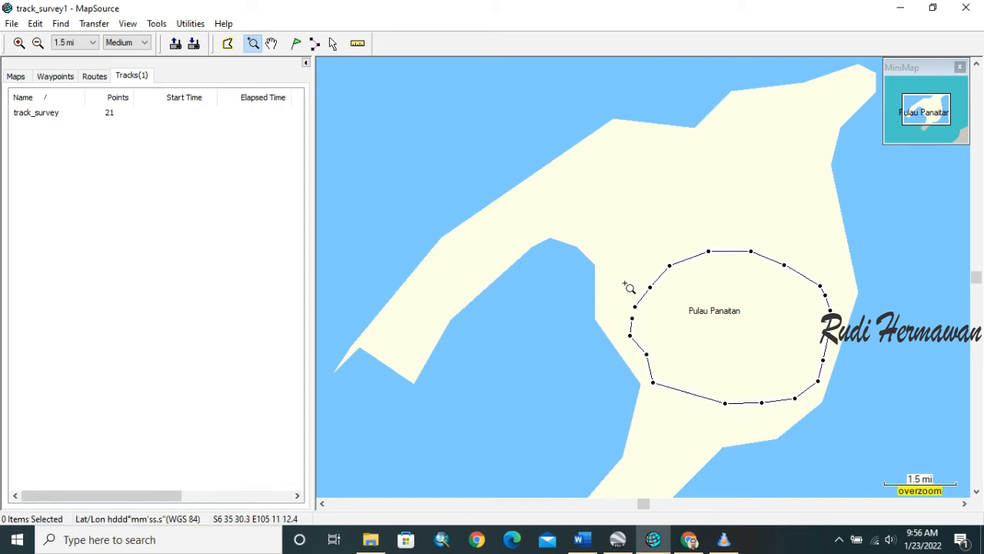
- Reopen track_survey1.gdb from New folder
click(20, 24)
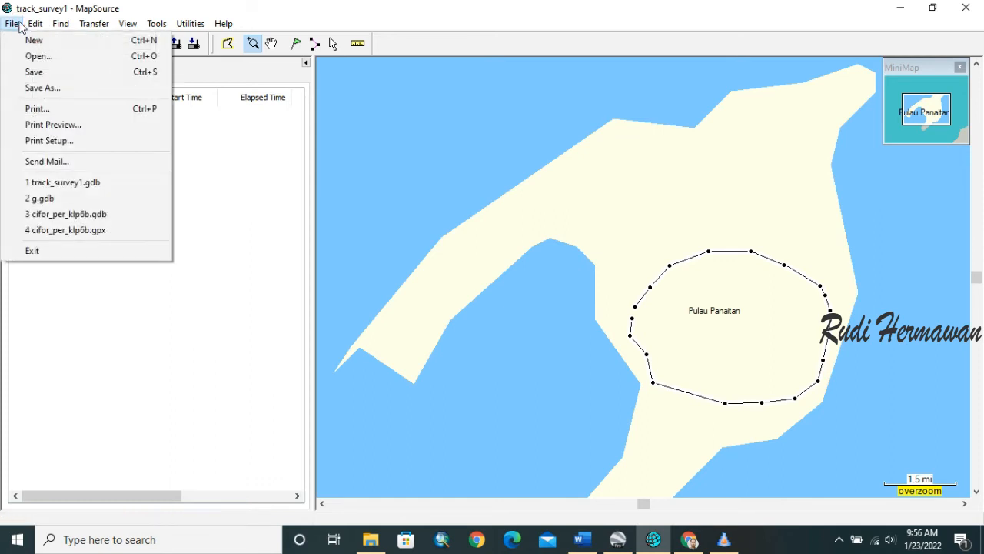
click(39, 69)
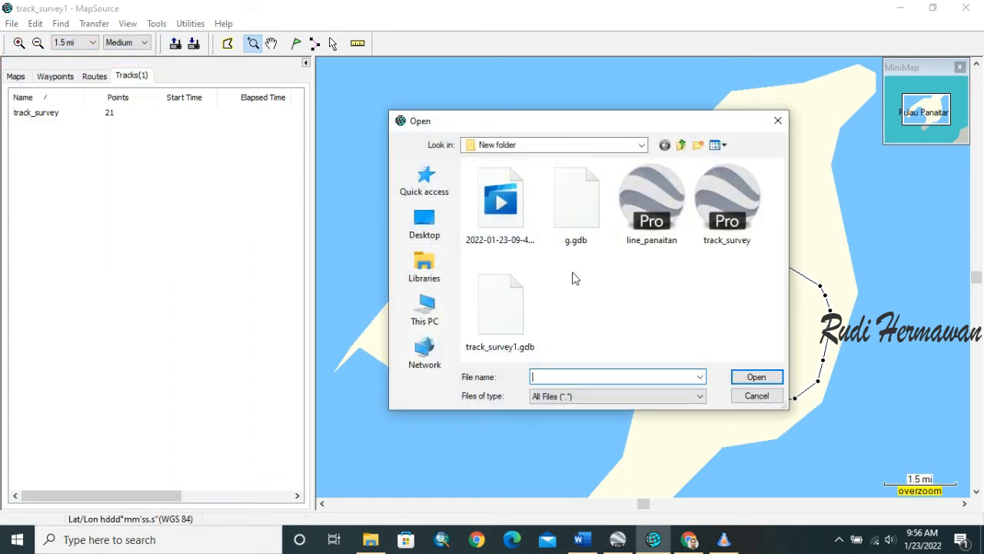
click(530, 331)
click(755, 377)
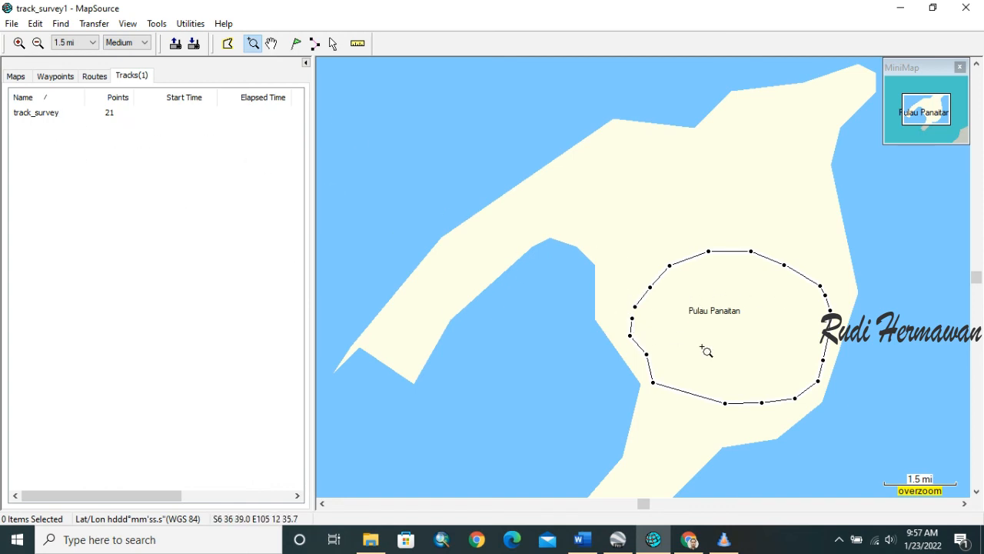
- Select the track_survey track and save the file in New folder as track_survey1.gpx in GPS eXchange Format
click(68, 113)
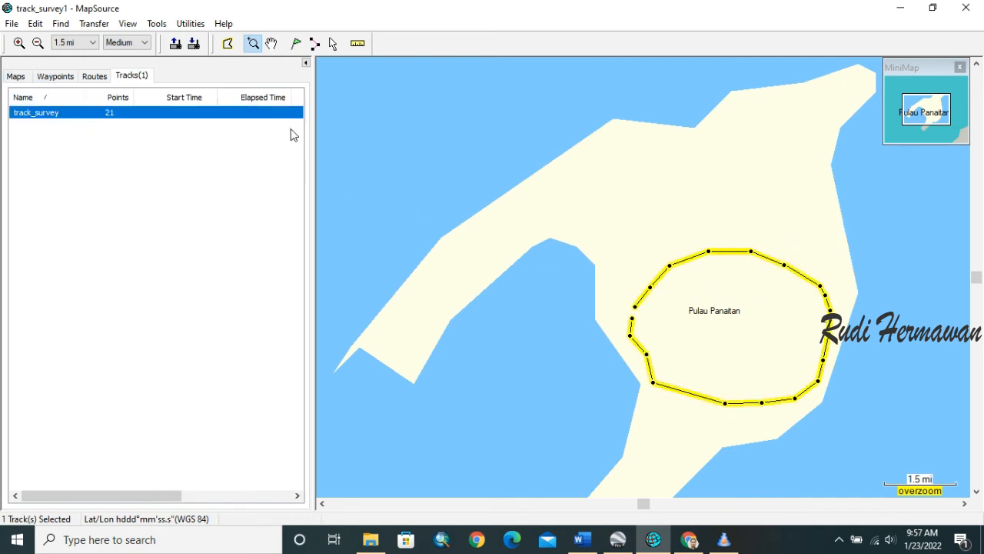
click(12, 26)
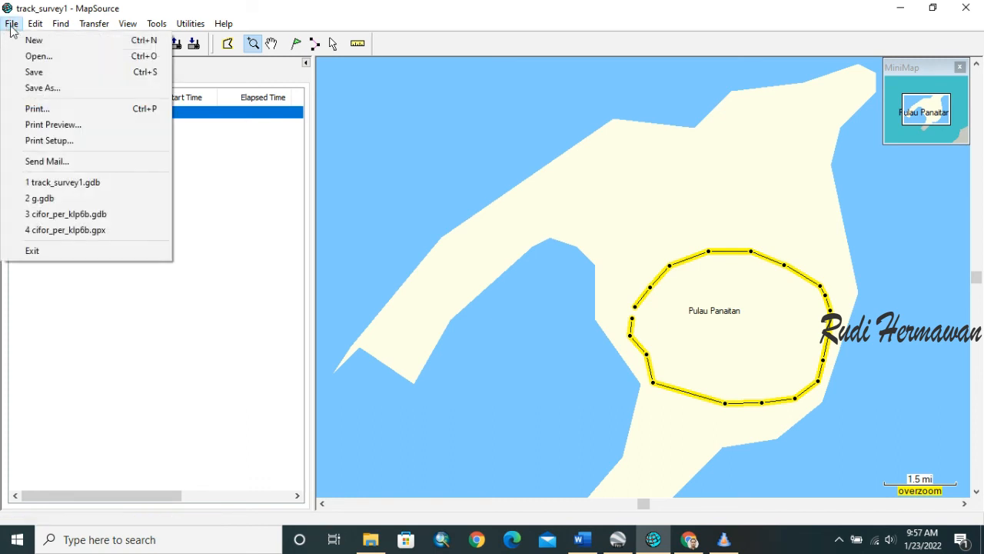
click(42, 88)
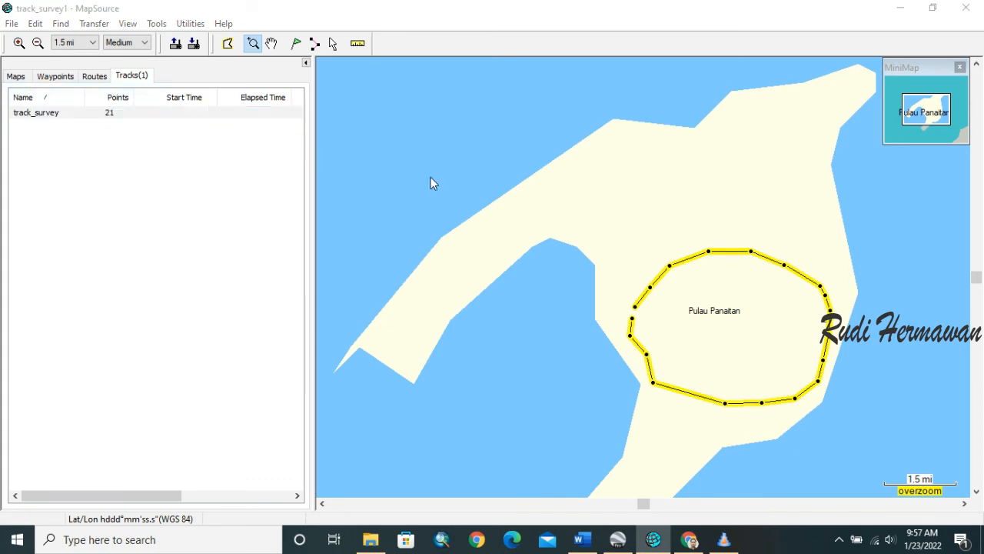
click(661, 397)
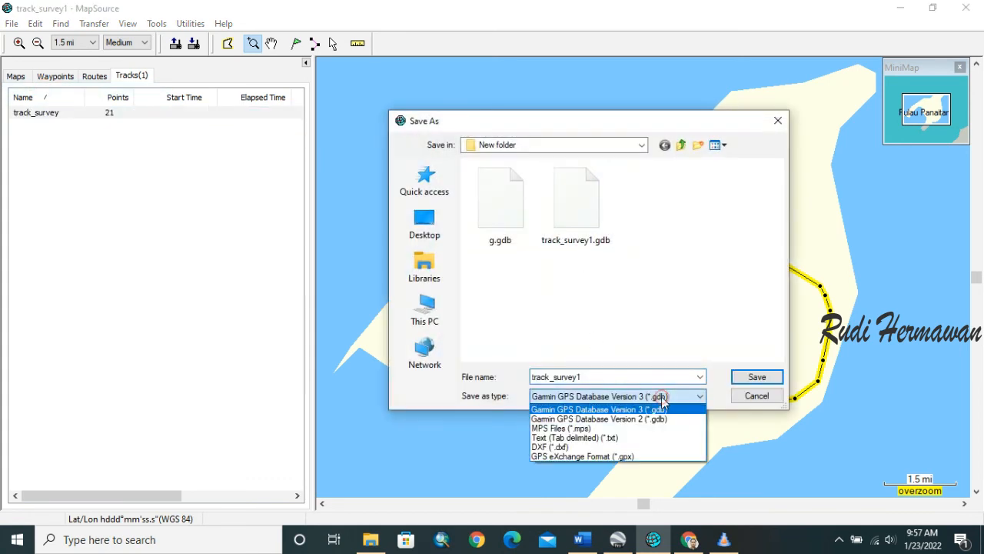
click(563, 456)
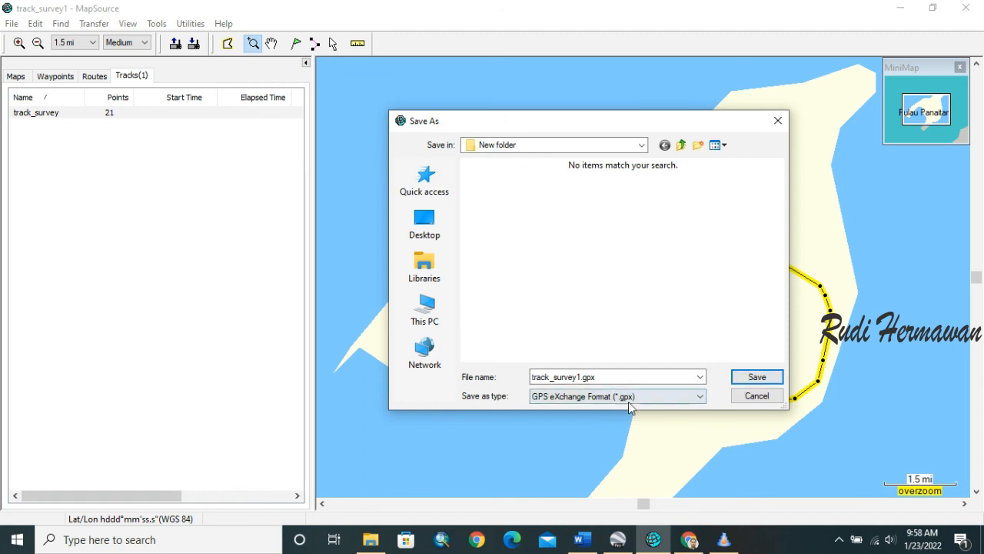
click(578, 376)
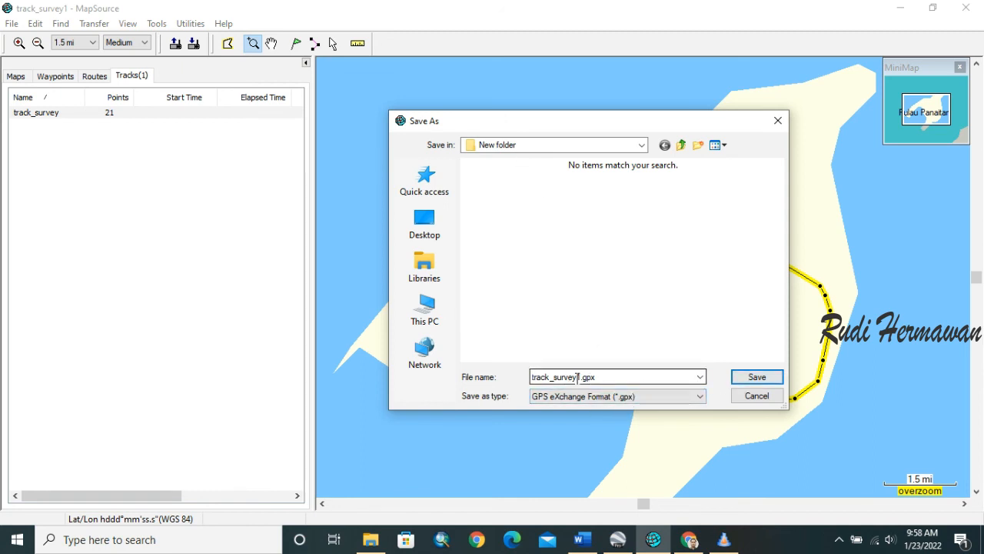
click(755, 377)
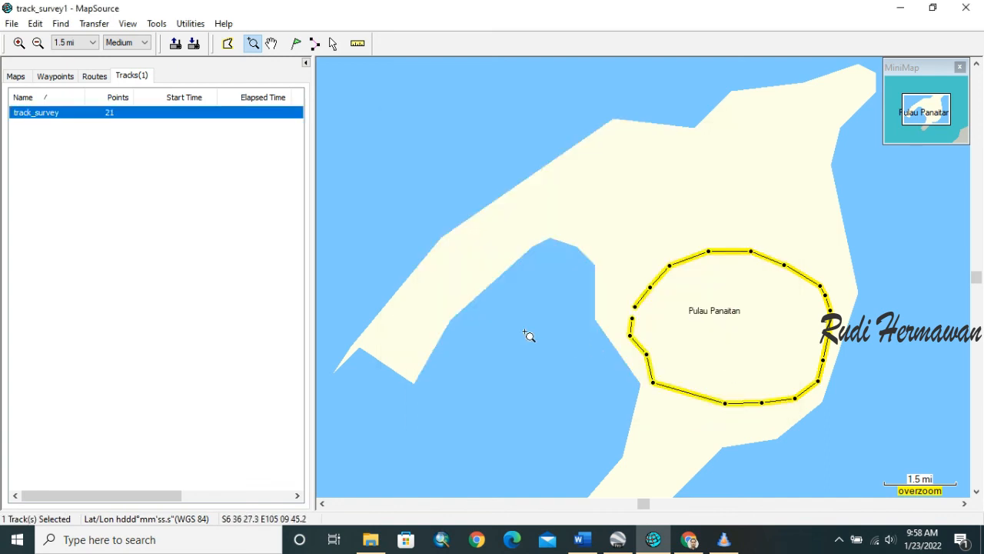
- Switch to File Explorer, show New folder as a list to check for track_survey1.gpx, and return to MapSource
click(373, 541)
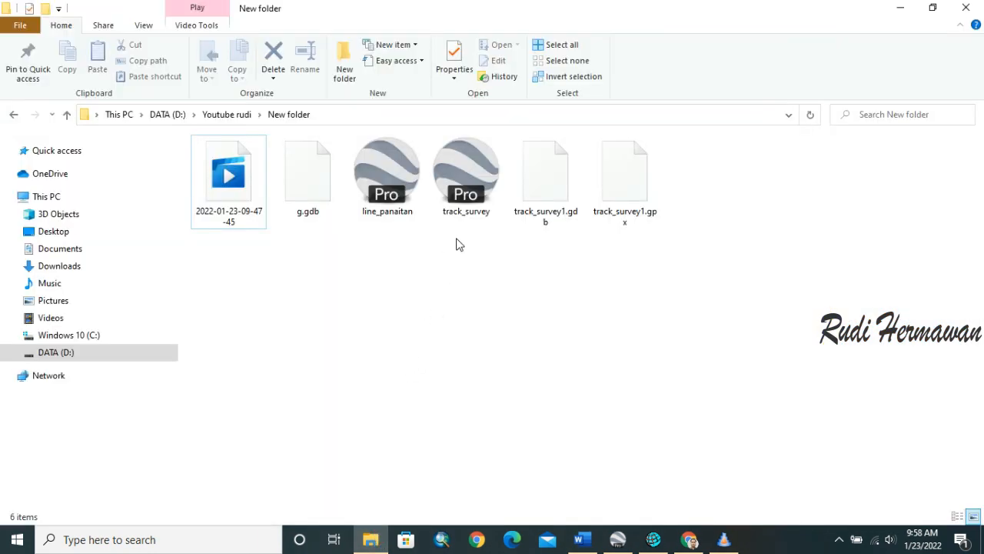
click(144, 25)
click(235, 61)
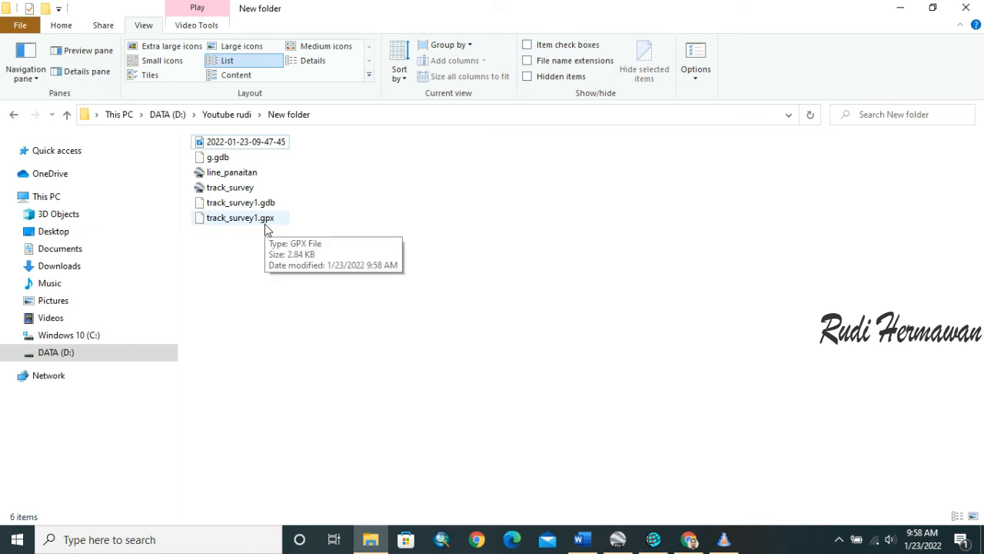
double_click(240, 219)
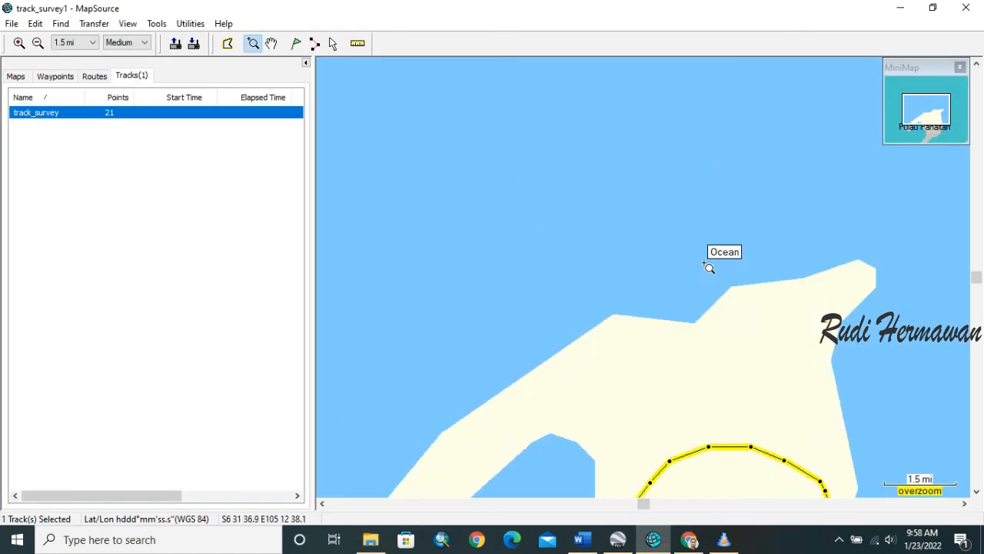
click(18, 43)
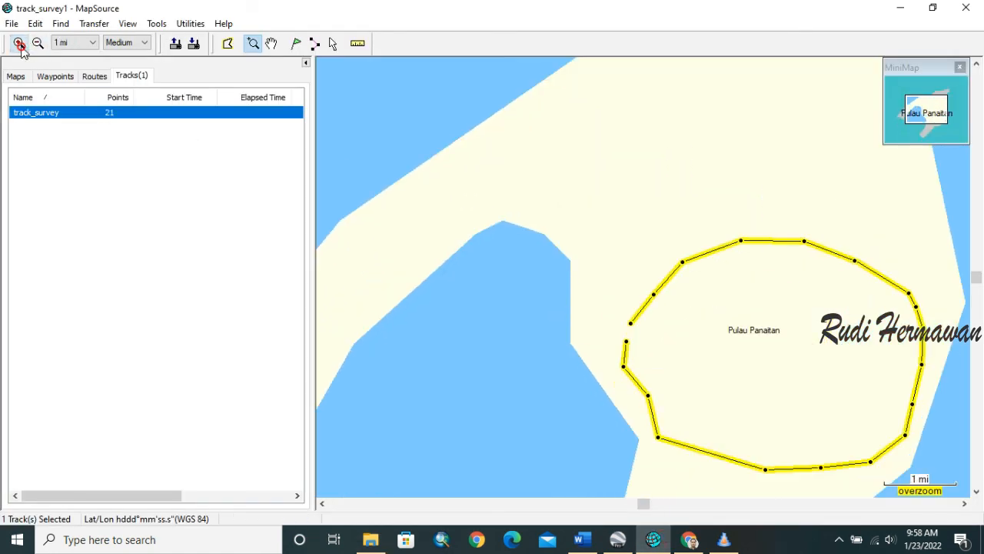
click(37, 43)
click(37, 43)
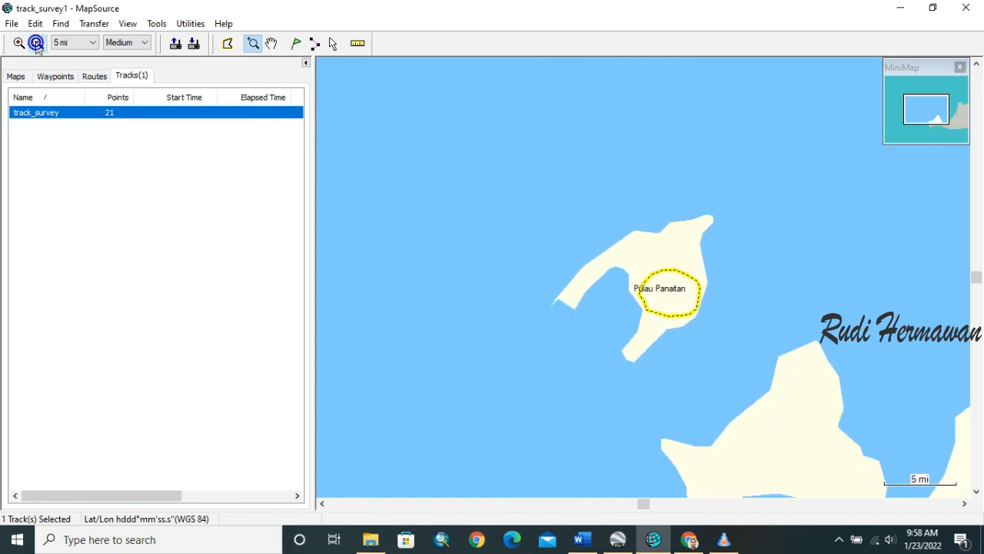
click(37, 43)
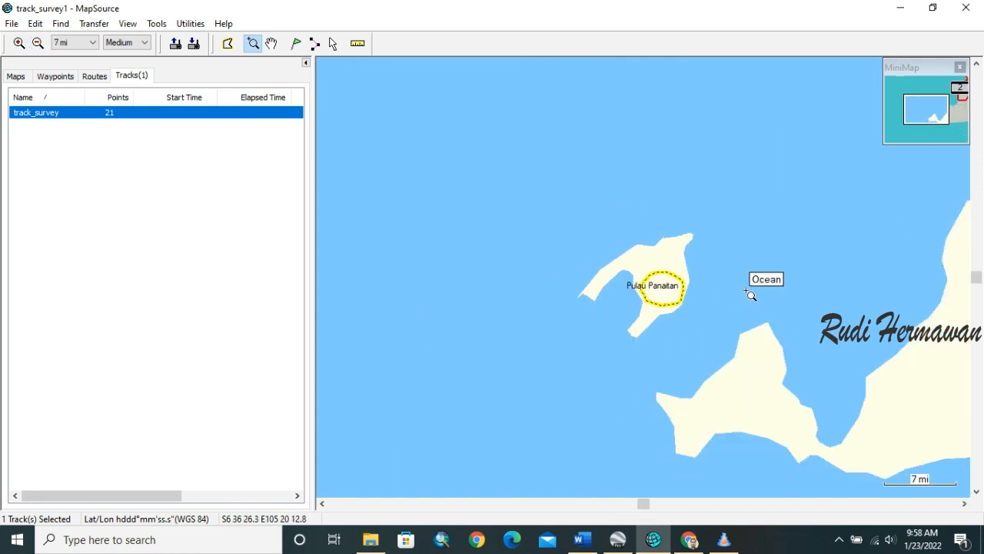